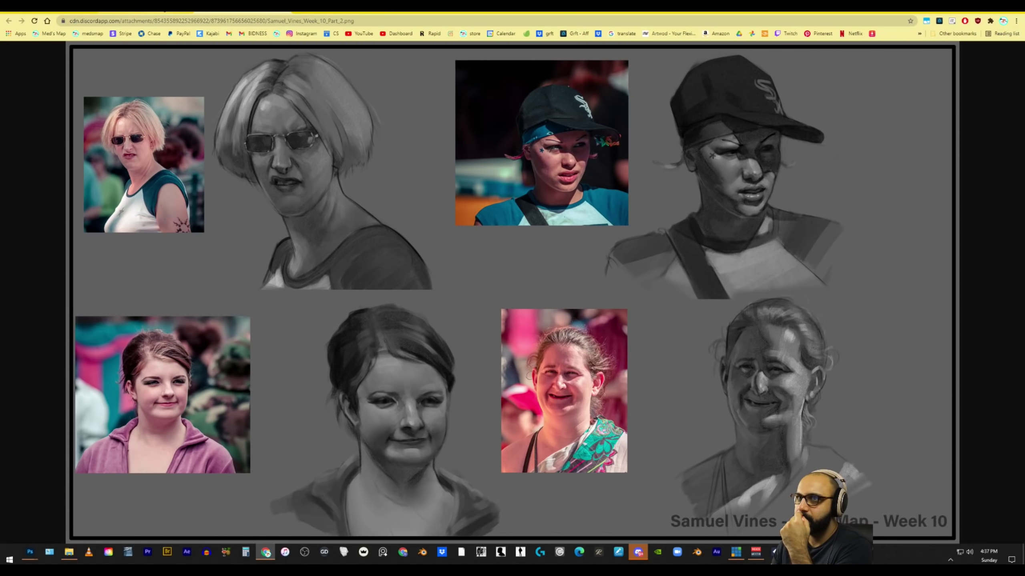
# Look over both Week 10 portrait sheets in the browser and switch to the Photoshop document holding the second sheet.
pyautogui.click(161, 6)
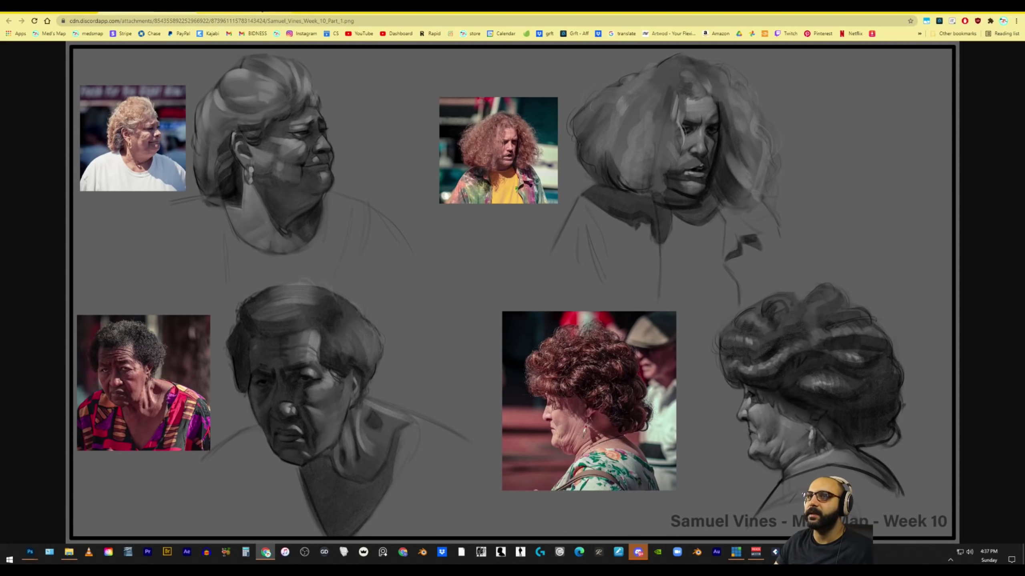
pyautogui.hotkey('ctrl', 'Tab')
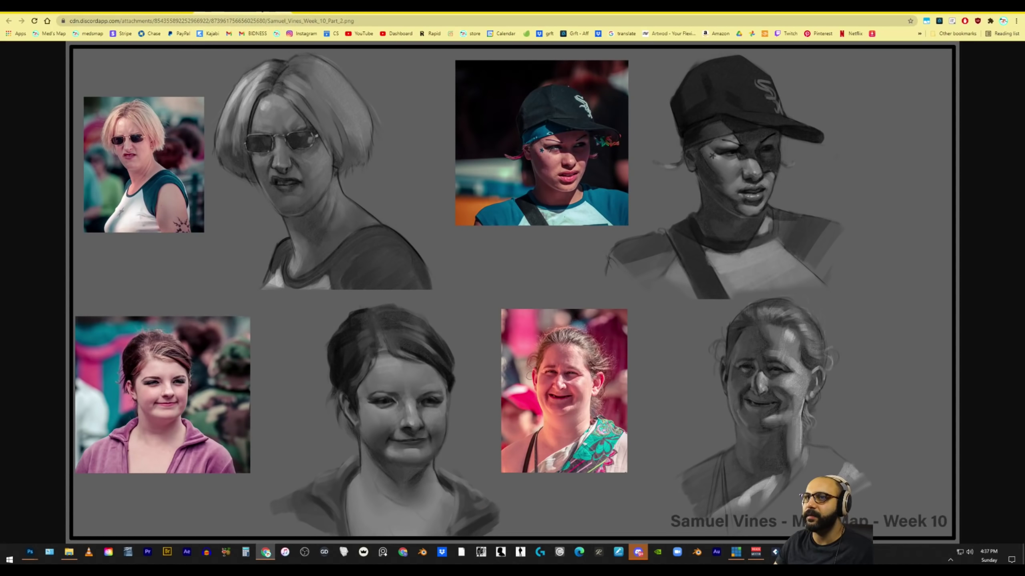
pyautogui.moveTo(30, 551)
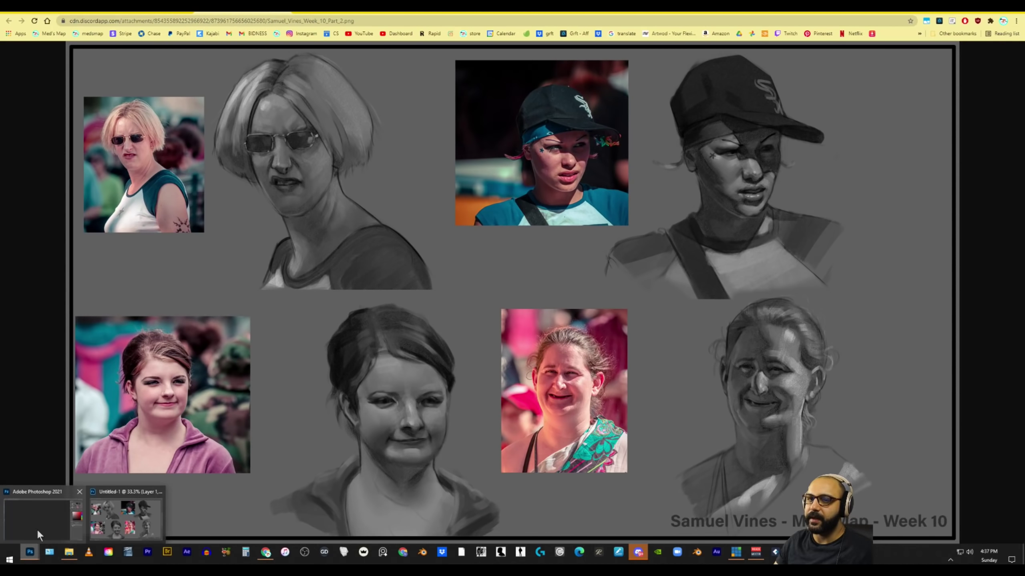
pyautogui.click(42, 515)
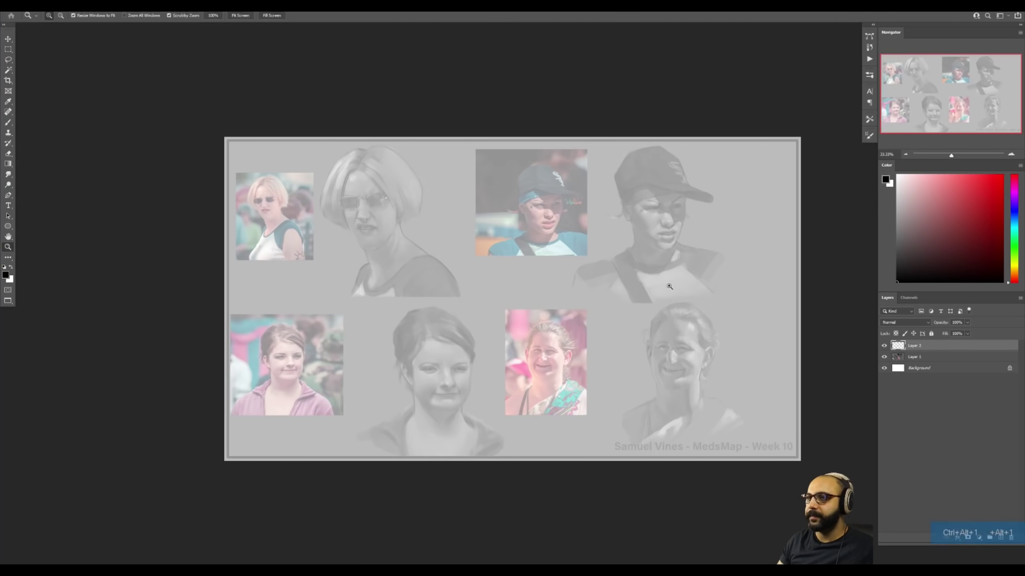
# Add a new empty layer directly above Layer 1 for brush sketches over the blonde woman's portrait.
pyautogui.press('z')
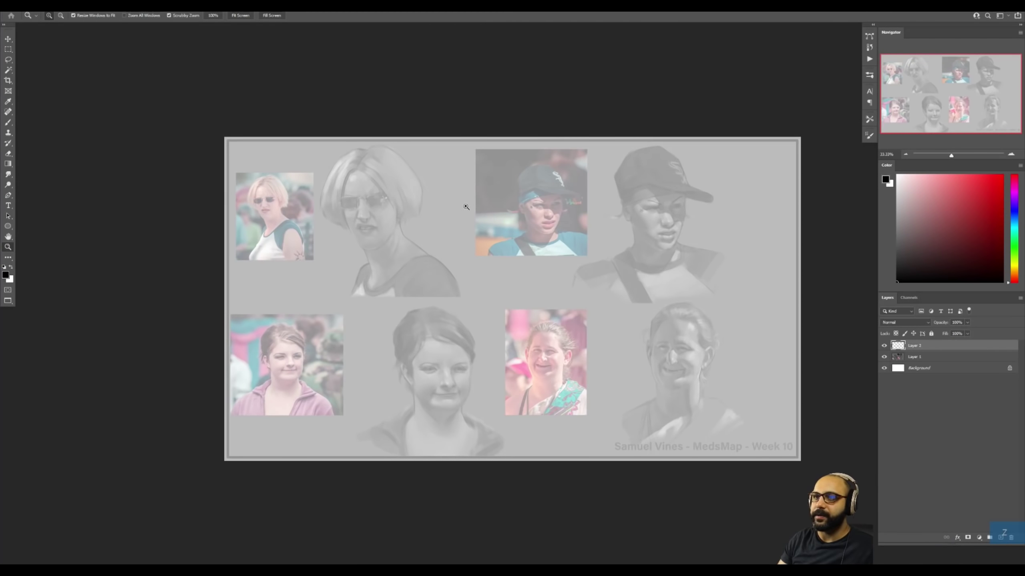
pyautogui.moveTo(466, 206); pyautogui.dragTo(747, 260)
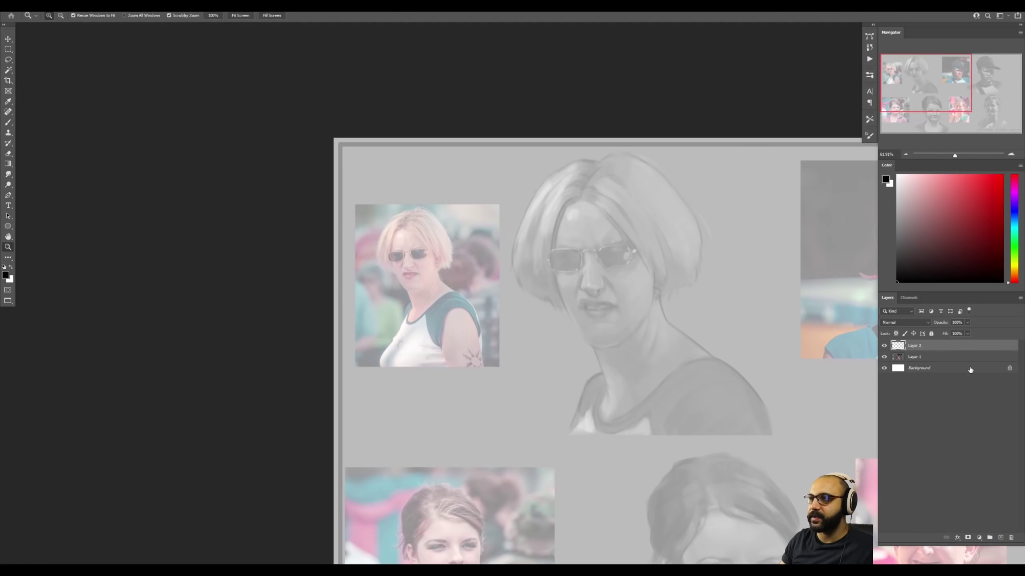
pyautogui.click(937, 358)
pyautogui.press('b')
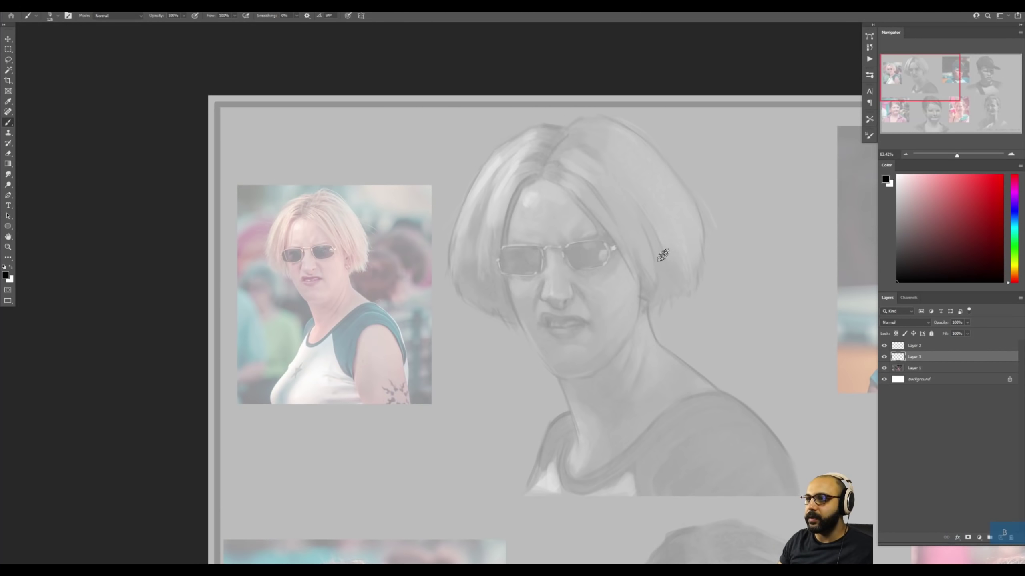
pyautogui.rightClick(676, 254)
pyautogui.press('Escape')
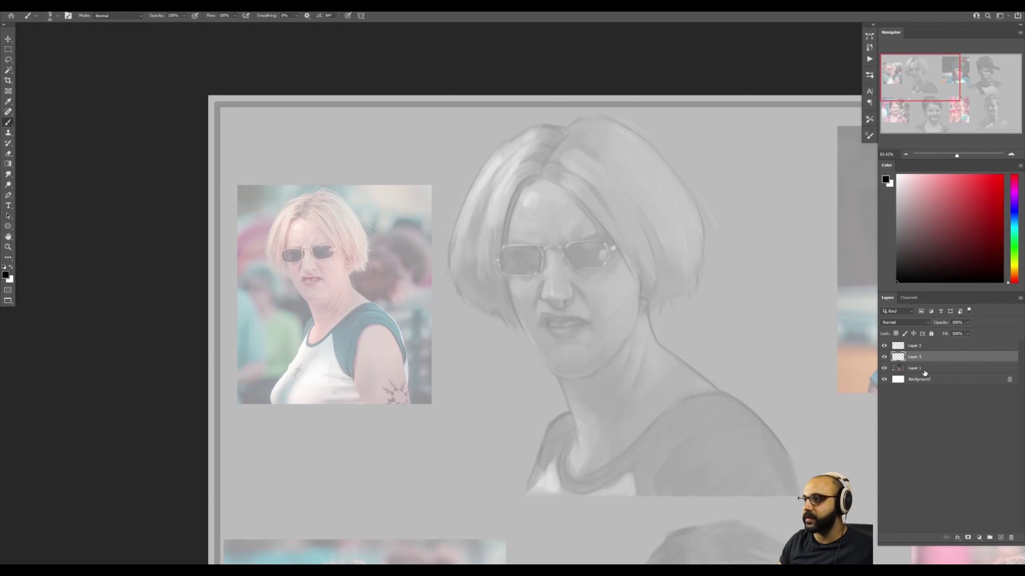
# Sketch a simple upright cylinder with the Brush in the empty space beside the blonde woman's painted head.
pyautogui.moveTo(758, 337); pyautogui.dragTo(597, 344)
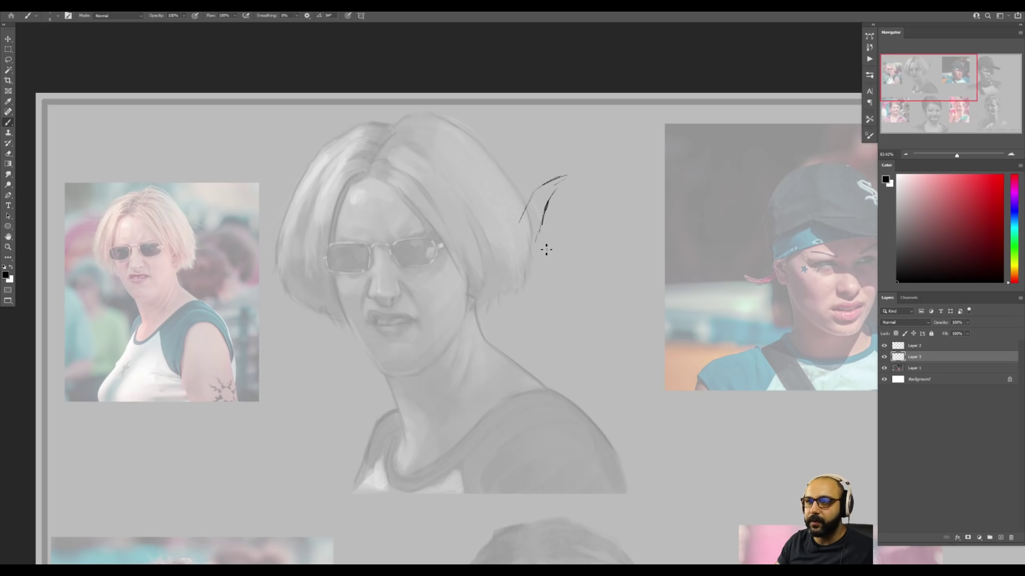
pyautogui.moveTo(589, 249)
pyautogui.mouseDown()
pyautogui.moveTo(571, 191)
pyautogui.moveTo(586, 188)
pyautogui.moveTo(524, 193)
pyautogui.moveTo(528, 287)
pyautogui.mouseUp()
pyautogui.hotkey('ctrl', 'alt', '1')
pyautogui.moveTo(541, 200)
pyautogui.mouseDown()
pyautogui.moveTo(549, 230)
pyautogui.moveTo(541, 284)
pyautogui.moveTo(590, 274)
pyautogui.mouseUp()
pyautogui.moveTo(581, 195); pyautogui.dragTo(588, 275)
pyautogui.moveTo(583, 214); pyautogui.dragTo(593, 279)
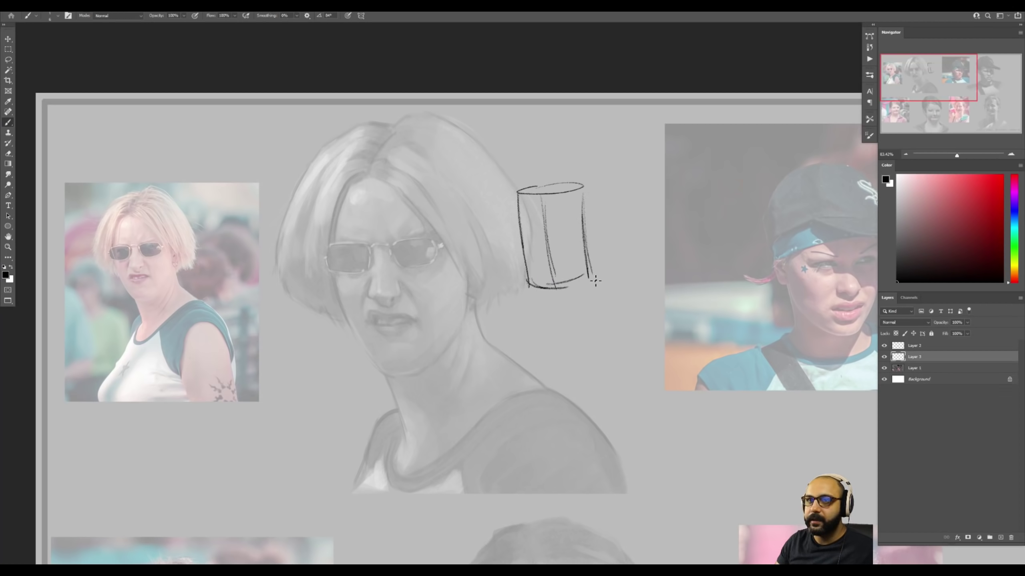
# Construct a face inside the cylinder with a brow line, face oval, nose, mouth, rectangular glasses and angled jaw.
pyautogui.moveTo(510, 232); pyautogui.dragTo(581, 230)
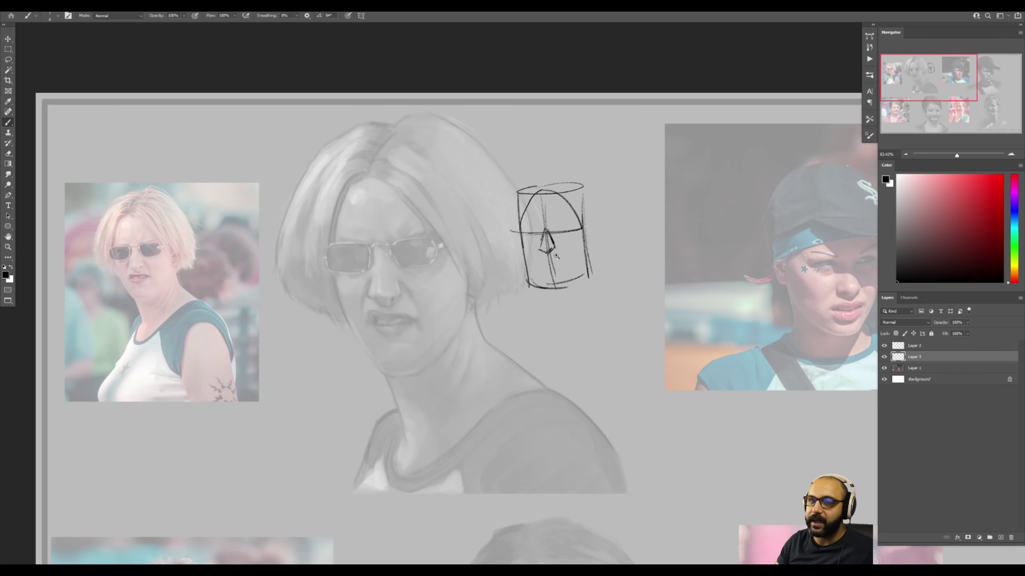
pyautogui.press('z')
pyautogui.moveTo(556, 256); pyautogui.dragTo(575, 256)
pyautogui.moveTo(559, 257)
pyautogui.mouseDown()
pyautogui.moveTo(637, 260)
pyautogui.moveTo(612, 272)
pyautogui.moveTo(605, 263)
pyautogui.moveTo(604, 274)
pyautogui.moveTo(600, 264)
pyautogui.moveTo(619, 291)
pyautogui.mouseUp()
pyautogui.press('b')
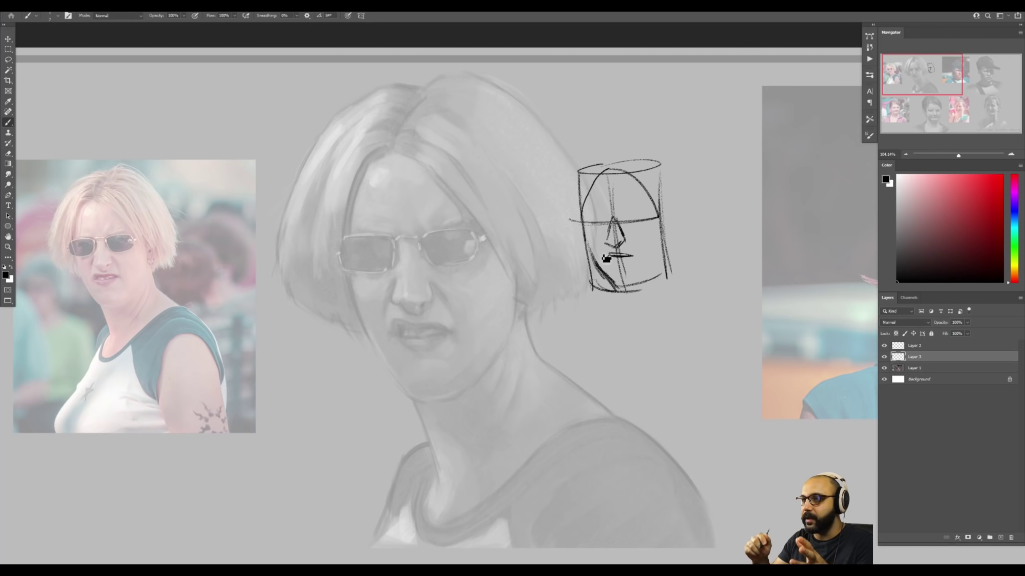
pyautogui.moveTo(586, 221); pyautogui.dragTo(650, 220)
pyautogui.moveTo(662, 228); pyautogui.dragTo(645, 285)
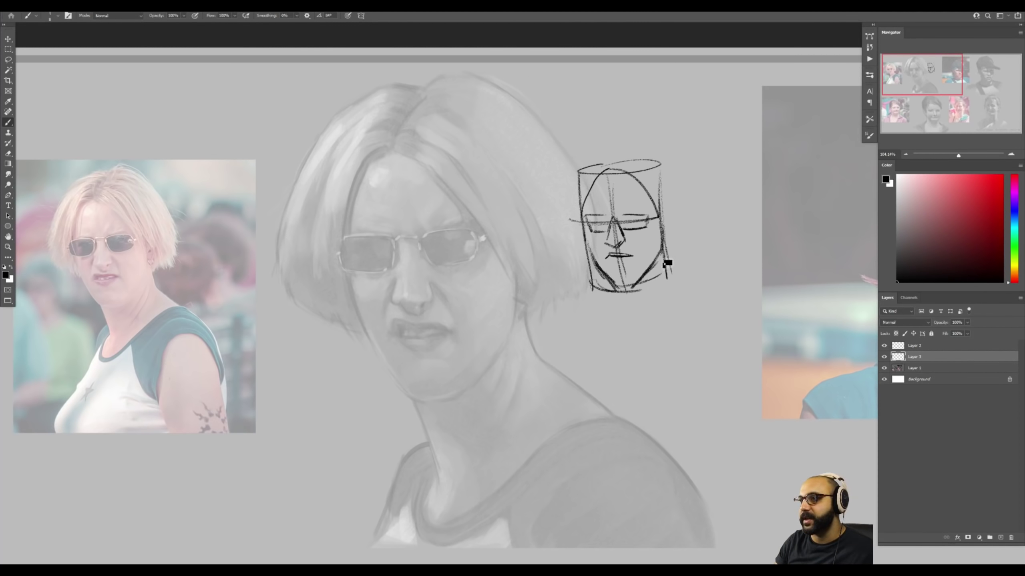
# Add the ear, skull cap, hair strokes along the far side of the face, and fuller lips to the cylinder head.
pyautogui.moveTo(663, 213); pyautogui.dragTo(666, 229)
pyautogui.moveTo(681, 188); pyautogui.dragTo(683, 215)
pyautogui.moveTo(589, 164)
pyautogui.mouseDown()
pyautogui.moveTo(630, 155)
pyautogui.moveTo(662, 174)
pyautogui.mouseUp()
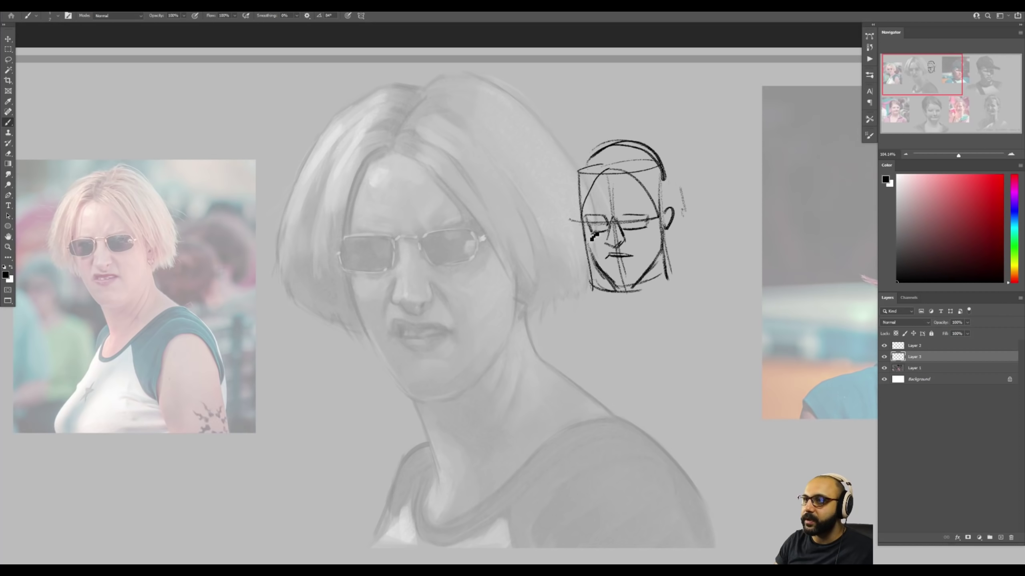
pyautogui.moveTo(598, 177); pyautogui.dragTo(589, 219)
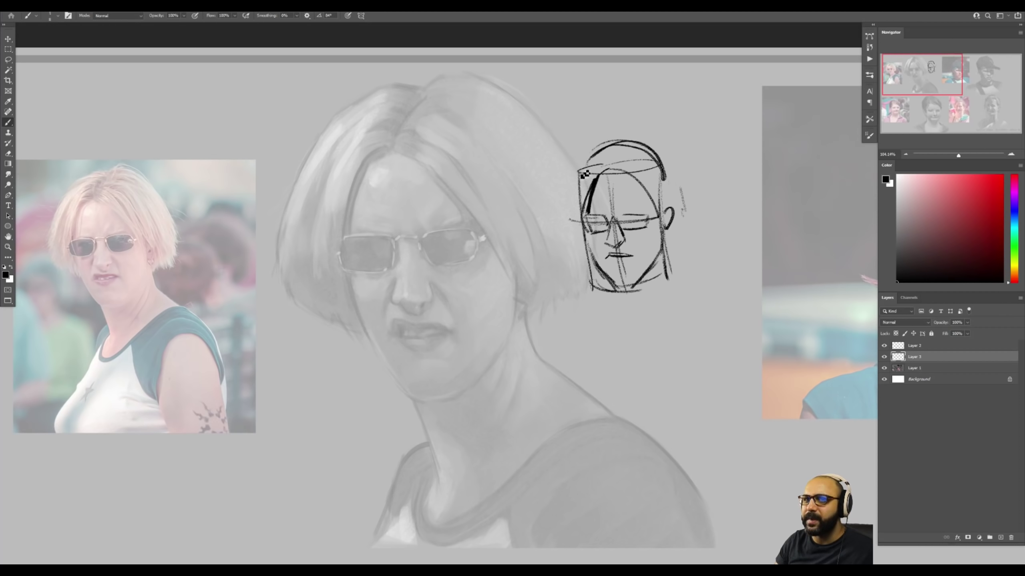
pyautogui.moveTo(581, 171)
pyautogui.mouseDown()
pyautogui.moveTo(566, 214)
pyautogui.moveTo(574, 238)
pyautogui.moveTo(627, 261)
pyautogui.mouseUp()
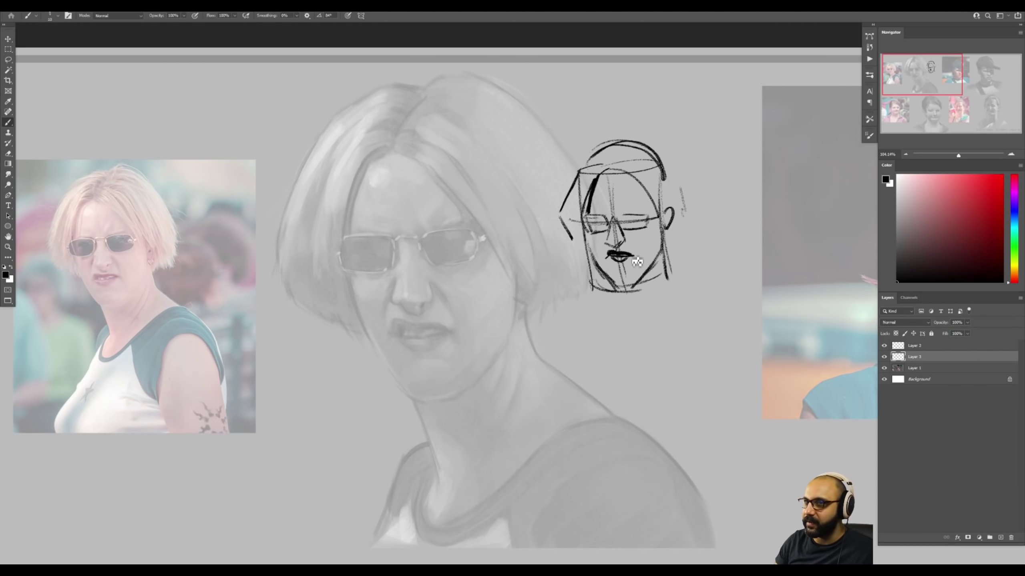
# Draw the neck and shoulder slope under the cylinder head, with a thick curved shirt collar.
pyautogui.press('[')
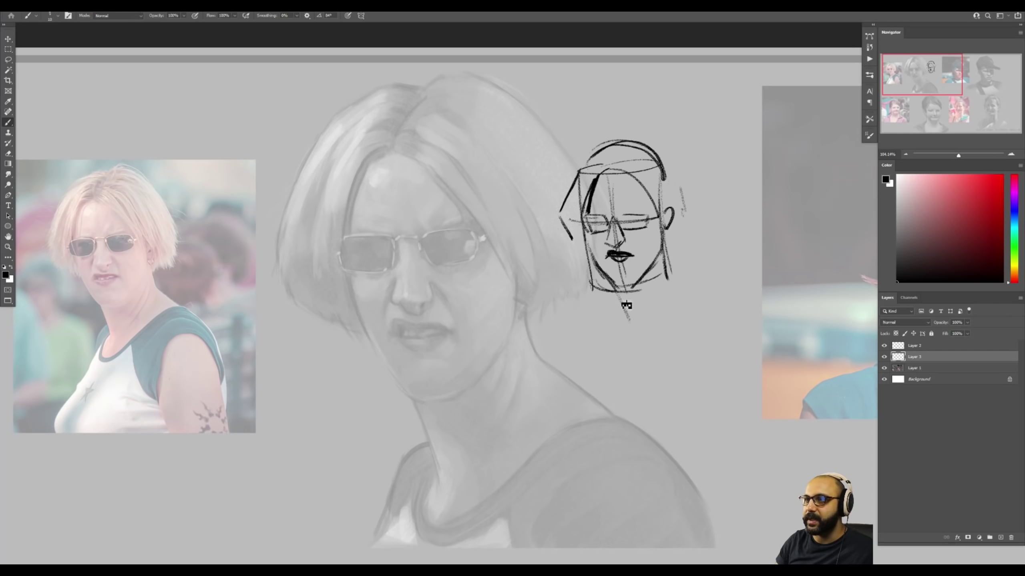
pyautogui.moveTo(616, 289)
pyautogui.mouseDown()
pyautogui.moveTo(632, 320)
pyautogui.moveTo(617, 336)
pyautogui.moveTo(626, 353)
pyautogui.moveTo(627, 337)
pyautogui.moveTo(700, 297)
pyautogui.mouseUp()
pyautogui.moveTo(666, 279); pyautogui.dragTo(717, 299)
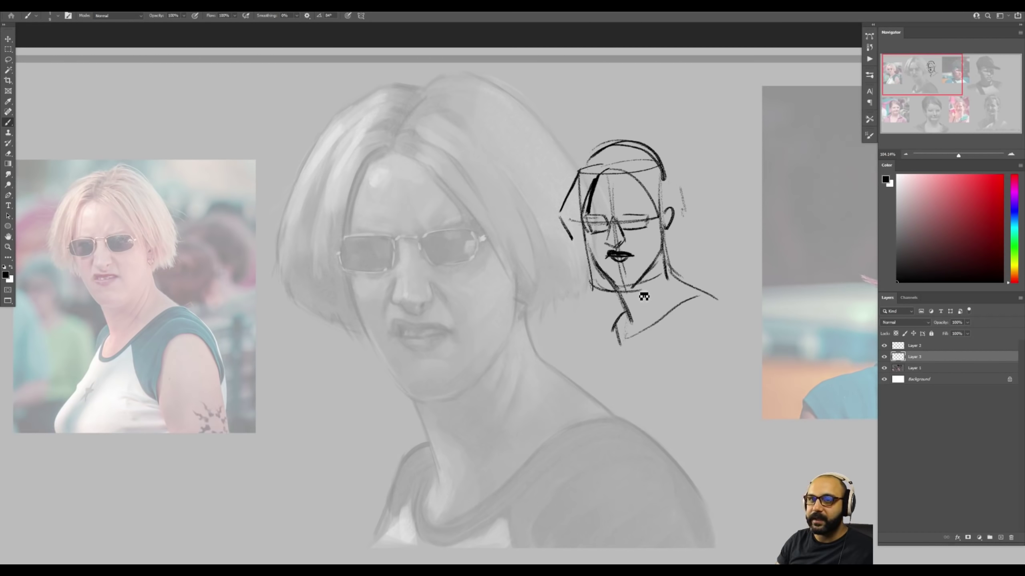
pyautogui.moveTo(630, 314)
pyautogui.mouseDown()
pyautogui.moveTo(626, 347)
pyautogui.moveTo(706, 291)
pyautogui.mouseUp()
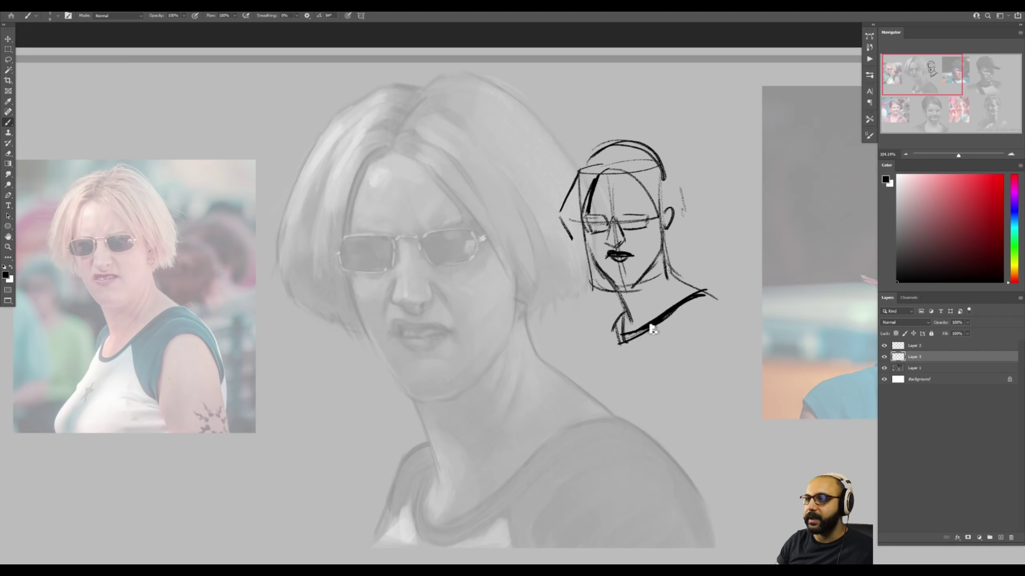
pyautogui.press('e')
pyautogui.press('b')
pyautogui.moveTo(636, 328)
pyautogui.mouseDown()
pyautogui.moveTo(706, 297)
pyautogui.moveTo(696, 291)
pyautogui.mouseUp()
pyautogui.press(']')
pyautogui.press(']')
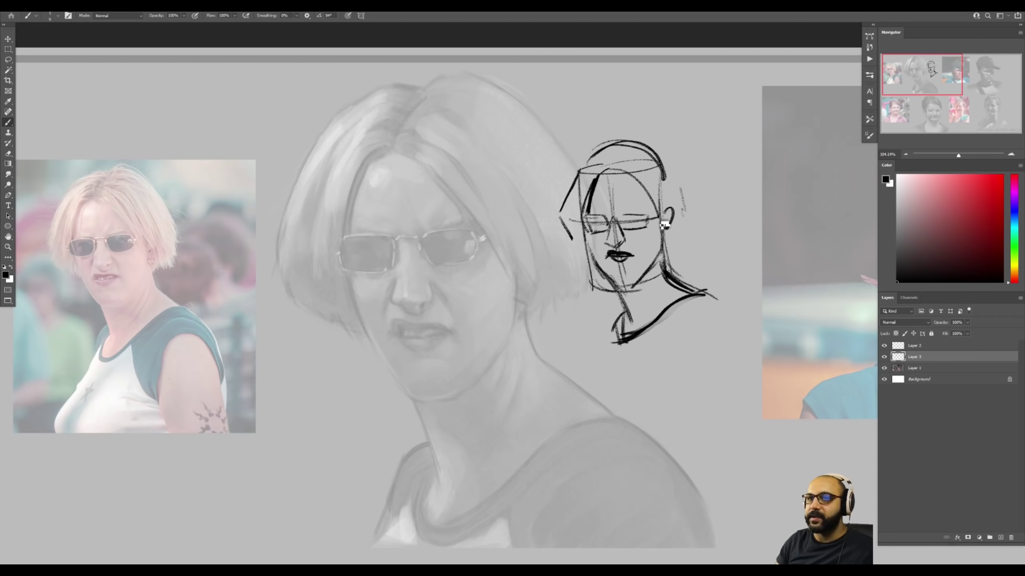
# Outline the hair around the ear and fill the sunglasses lenses solid black on the cylinder head sketch.
pyautogui.moveTo(662, 159)
pyautogui.mouseDown()
pyautogui.moveTo(692, 222)
pyautogui.moveTo(672, 254)
pyautogui.mouseUp()
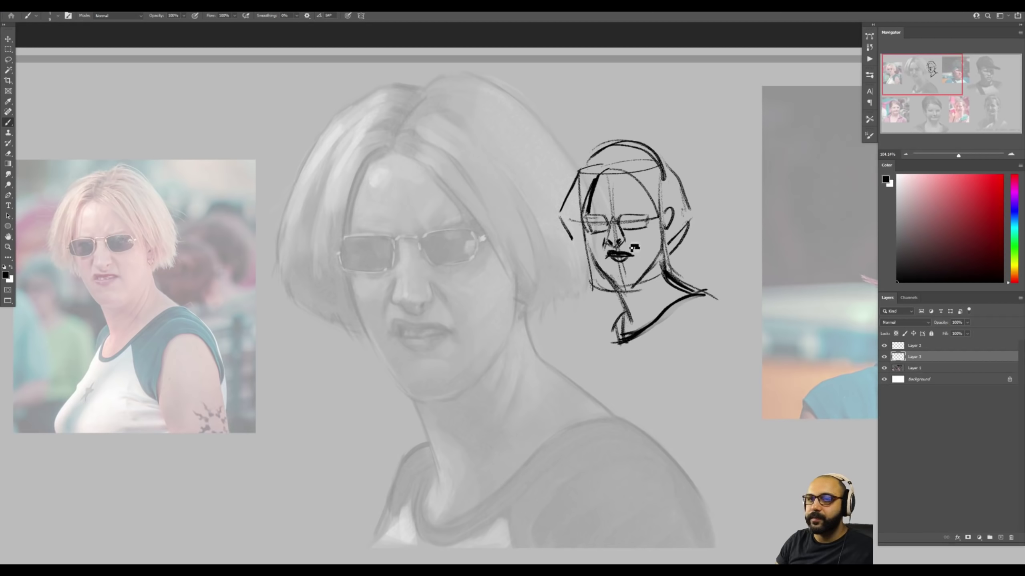
pyautogui.moveTo(637, 213)
pyautogui.mouseDown()
pyautogui.moveTo(633, 231)
pyautogui.moveTo(595, 231)
pyautogui.moveTo(601, 222)
pyautogui.mouseUp()
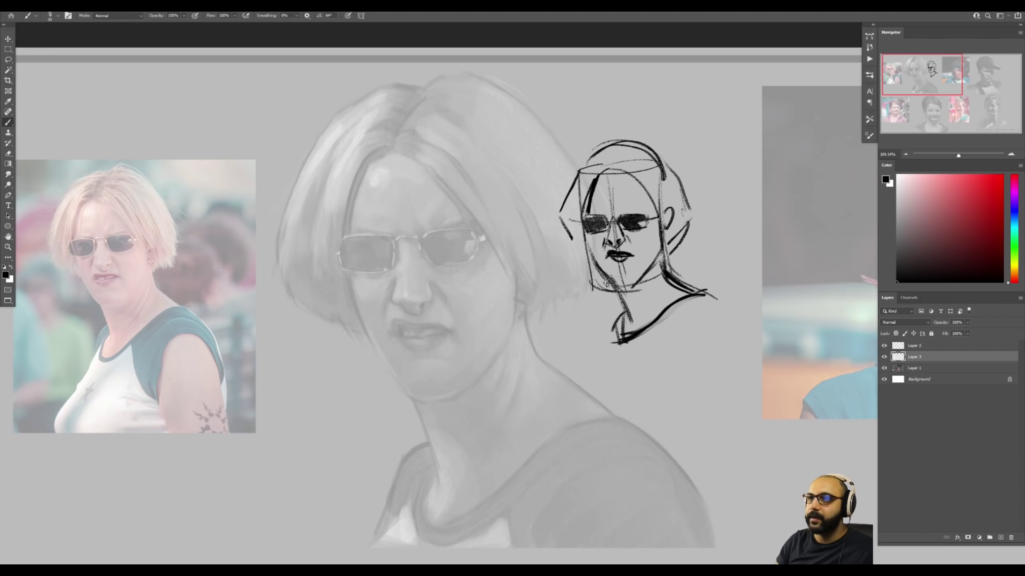
pyautogui.press('z')
pyautogui.moveTo(640, 259)
pyautogui.mouseDown()
pyautogui.moveTo(603, 270)
pyautogui.moveTo(612, 269)
pyautogui.mouseUp()
pyautogui.press('e')
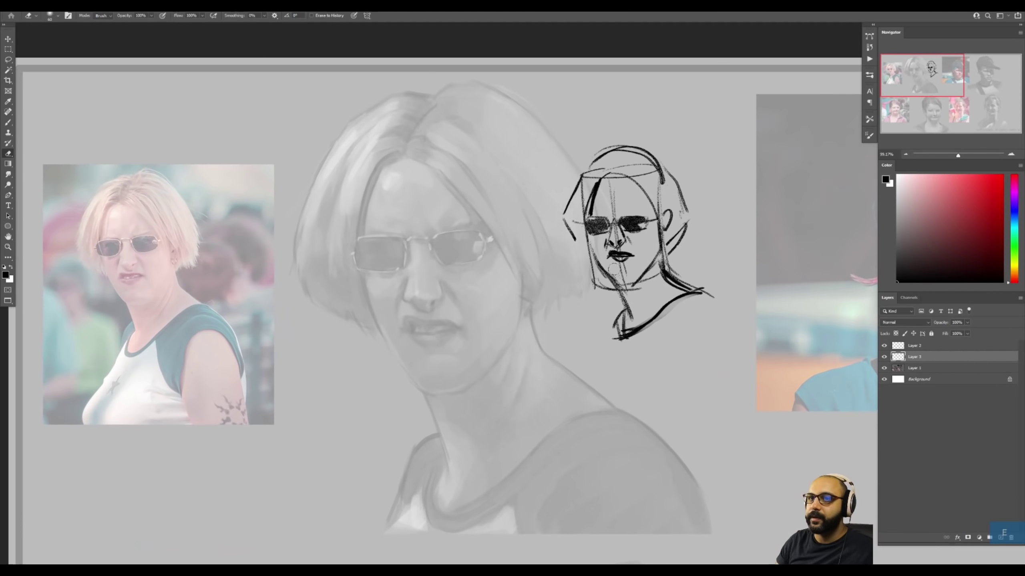
# Add a new layer for a sketch beside the dark-haired woman's portrait and make the brush smaller.
pyautogui.moveTo(917, 87); pyautogui.dragTo(917, 123)
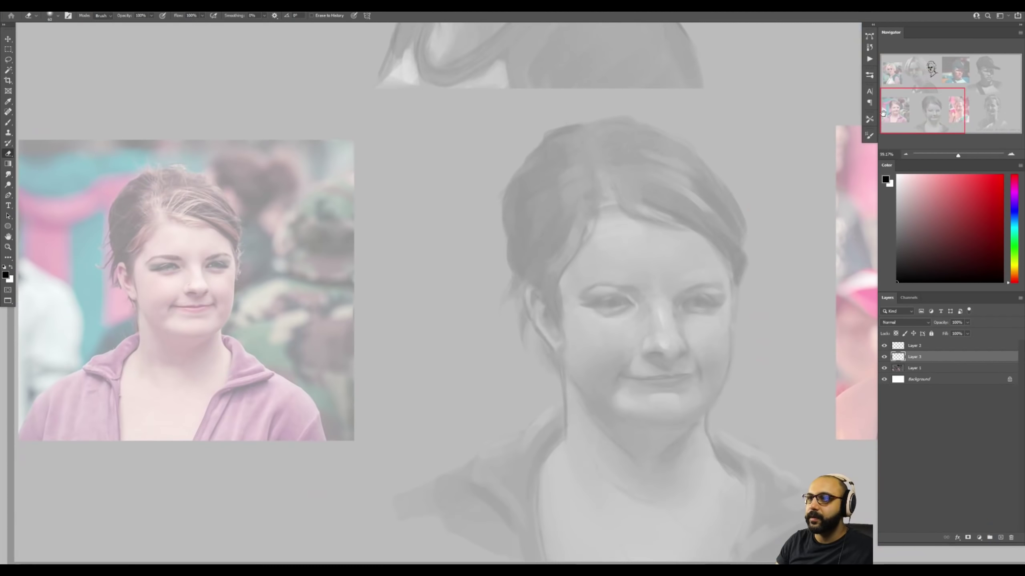
pyautogui.hotkey('ctrl', 'alt', 'shift', 'n')
pyautogui.moveTo(700, 331)
pyautogui.mouseDown()
pyautogui.moveTo(686, 293)
pyautogui.moveTo(702, 317)
pyautogui.mouseUp()
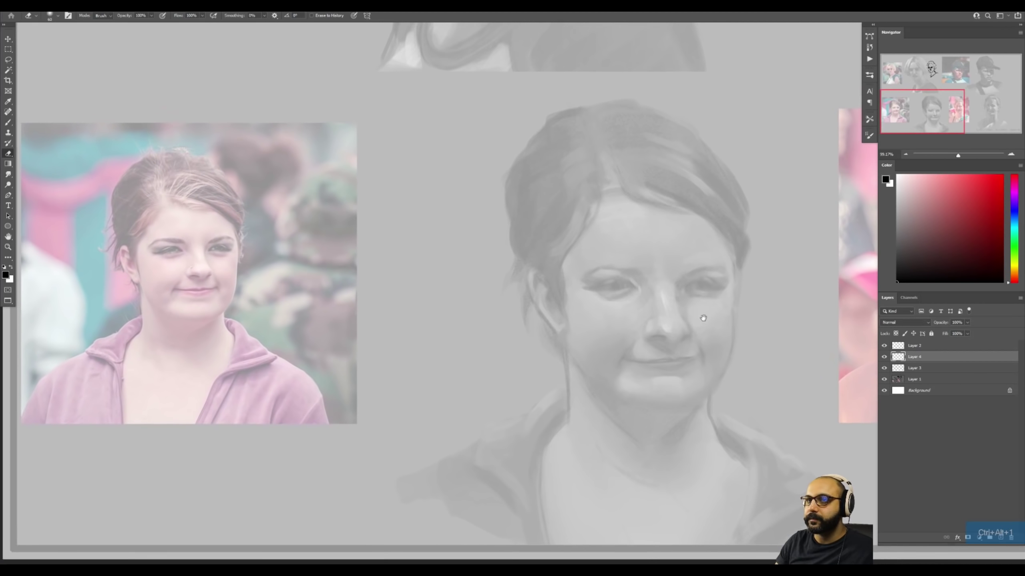
pyautogui.press('b')
pyautogui.press('[')
pyautogui.press('[')
pyautogui.press('[')
pyautogui.press('[')
pyautogui.press('[')
pyautogui.press('[')
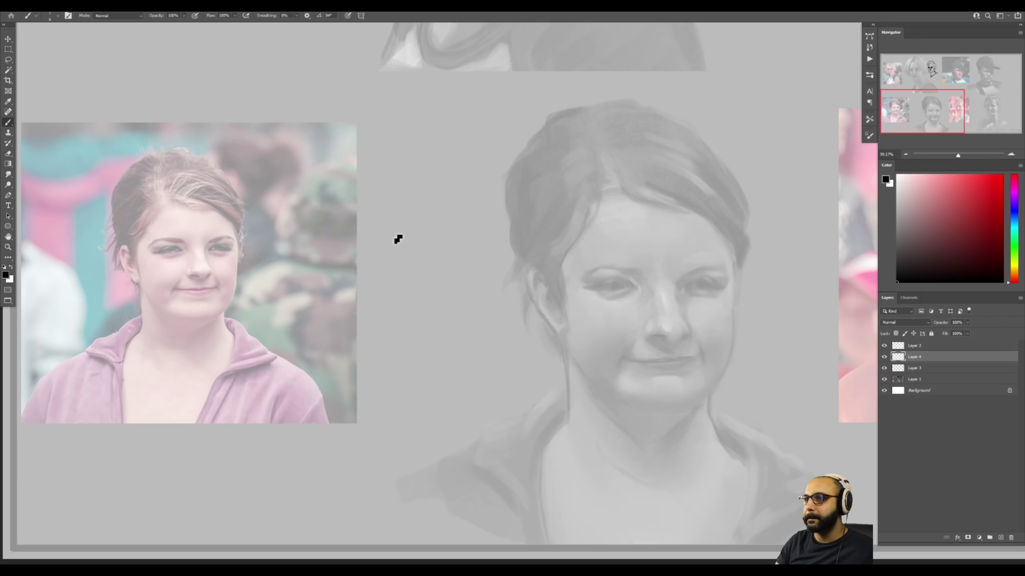
# Sketch a head construction between the photo and painting, using cranium ovals, a curved centre line, jaw and brow line.
pyautogui.moveTo(392, 236)
pyautogui.mouseDown()
pyautogui.moveTo(450, 211)
pyautogui.moveTo(510, 263)
pyautogui.moveTo(399, 241)
pyautogui.moveTo(430, 286)
pyautogui.mouseUp()
pyautogui.moveTo(443, 213)
pyautogui.mouseDown()
pyautogui.moveTo(474, 345)
pyautogui.moveTo(471, 309)
pyautogui.mouseUp()
pyautogui.moveTo(476, 213); pyautogui.dragTo(424, 217)
pyautogui.moveTo(425, 335)
pyautogui.mouseDown()
pyautogui.moveTo(415, 288)
pyautogui.moveTo(423, 332)
pyautogui.moveTo(501, 343)
pyautogui.moveTo(517, 288)
pyautogui.moveTo(470, 353)
pyautogui.mouseUp()
pyautogui.moveTo(423, 280); pyautogui.dragTo(517, 273)
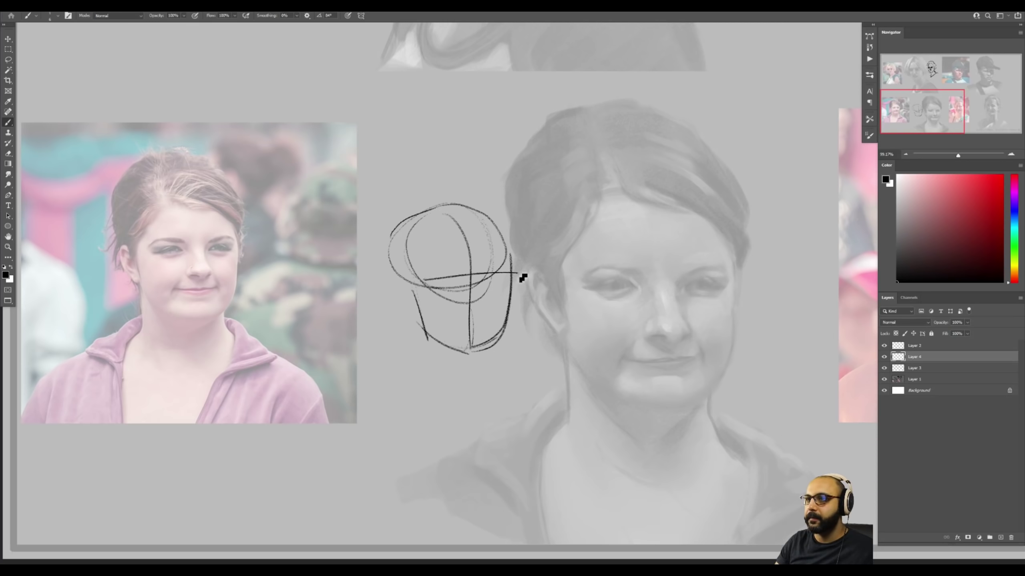
# Place the nose ball, mouth line, forehead plane and one eye on the new head construction.
pyautogui.moveTo(480, 311)
pyautogui.mouseDown()
pyautogui.moveTo(485, 293)
pyautogui.moveTo(483, 315)
pyautogui.moveTo(460, 320)
pyautogui.moveTo(492, 313)
pyautogui.mouseUp()
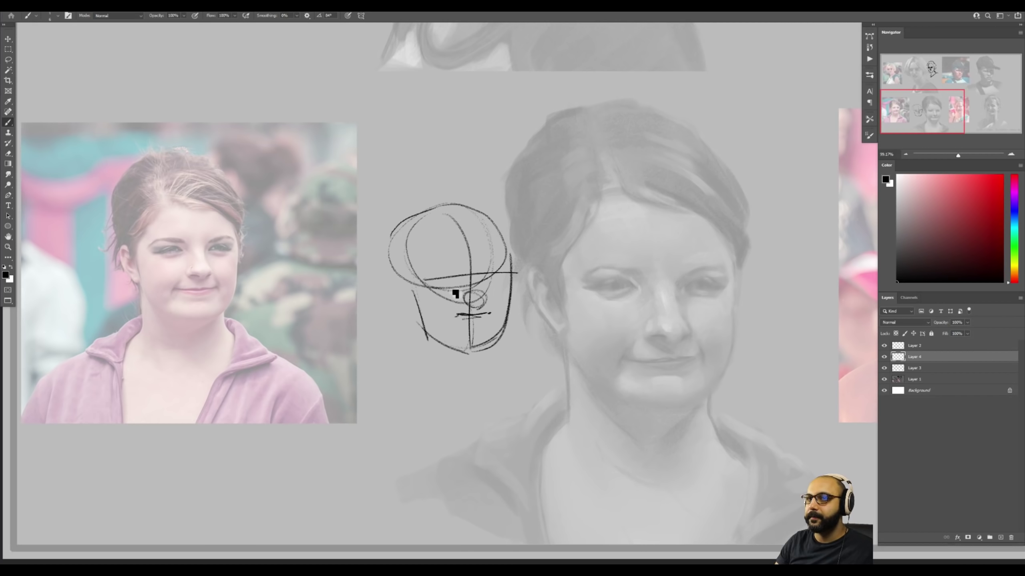
pyautogui.moveTo(419, 294)
pyautogui.mouseDown()
pyautogui.moveTo(450, 248)
pyautogui.moveTo(506, 262)
pyautogui.moveTo(476, 244)
pyautogui.mouseUp()
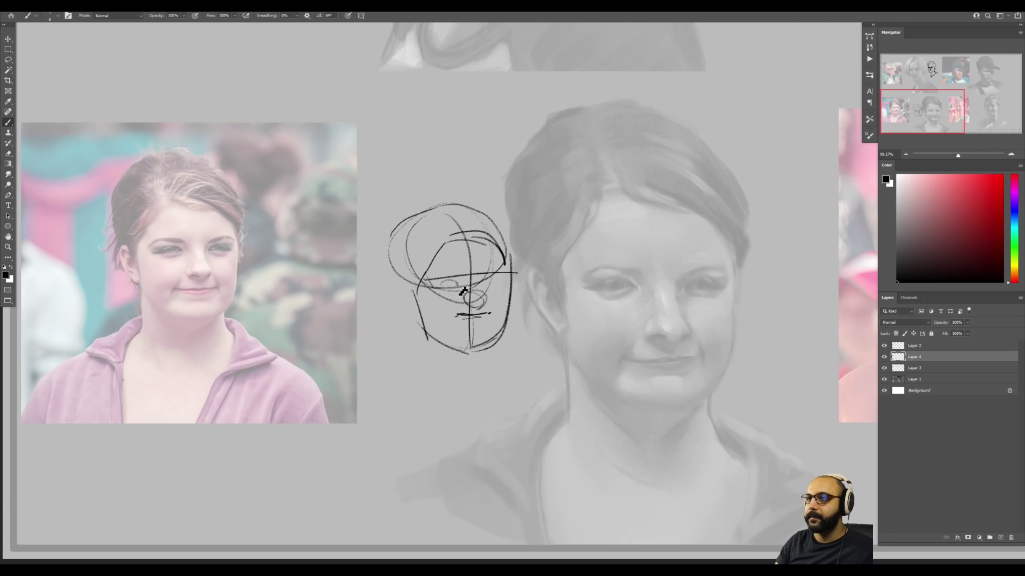
pyautogui.moveTo(436, 286); pyautogui.dragTo(458, 284)
# Draw a horizontal line across the brows of the dark-haired woman in the reference photo.
pyautogui.moveTo(184, 235); pyautogui.dragTo(411, 250)
pyautogui.press('z')
pyautogui.press('b')
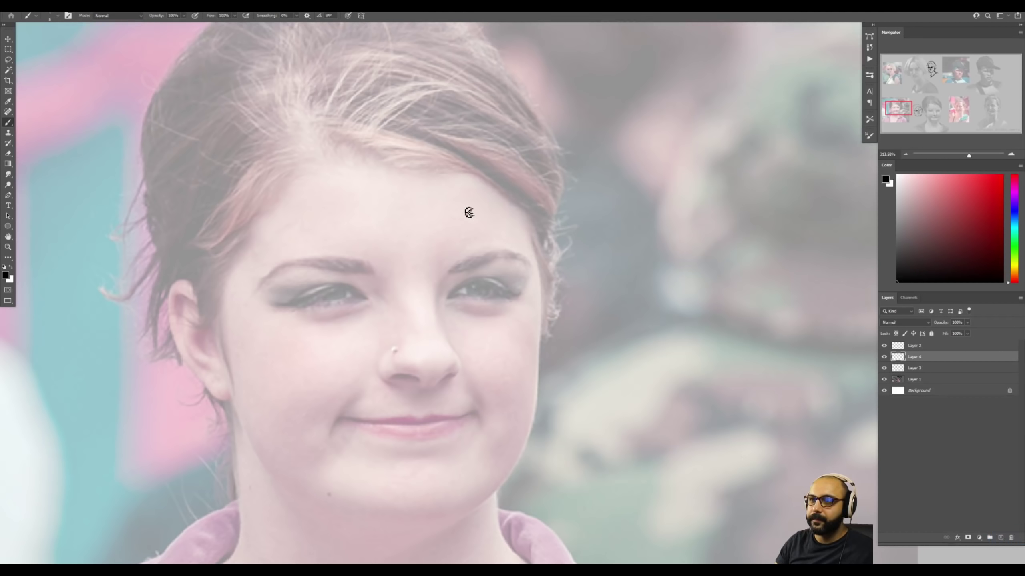
pyautogui.moveTo(319, 262)
pyautogui.mouseDown()
pyautogui.moveTo(505, 258)
pyautogui.moveTo(322, 262)
pyautogui.mouseUp()
pyautogui.press('z')
pyautogui.moveTo(407, 247); pyautogui.dragTo(369, 254)
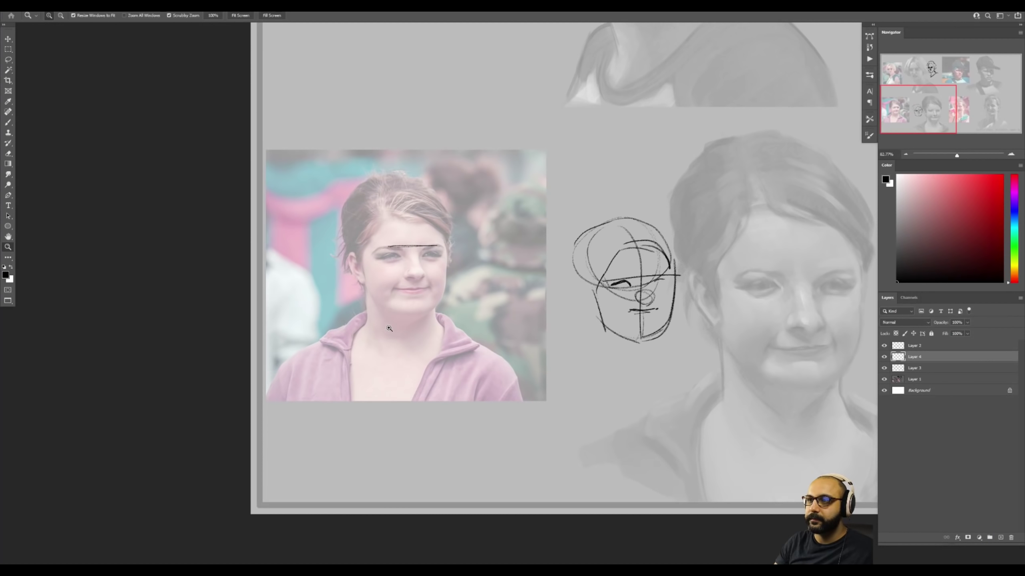
pyautogui.press('Delete')
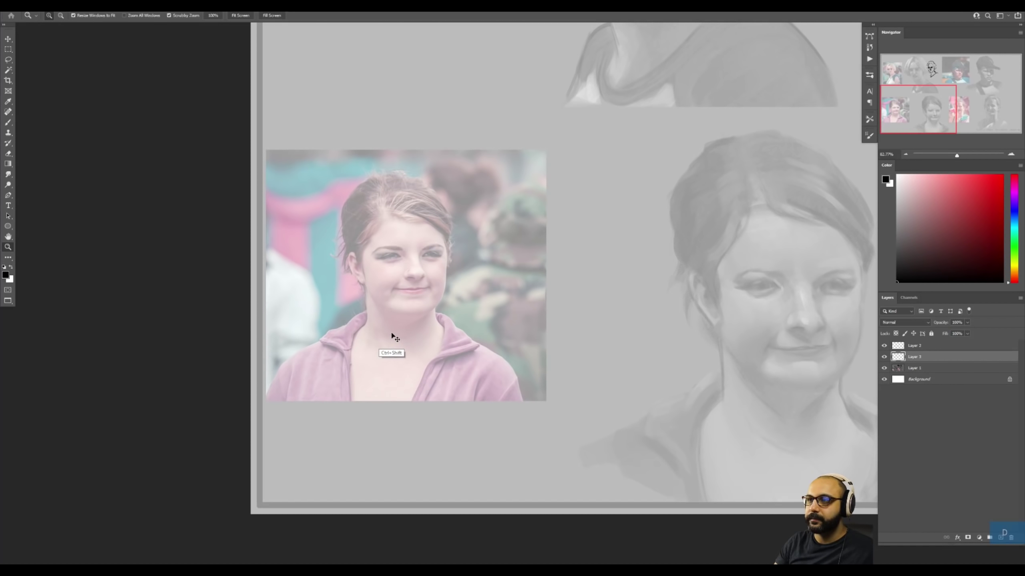
pyautogui.hotkey('ctrl', 'shift', 'n')
pyautogui.hotkey('ctrl', 'shift', 'z')
# Erase the brow line from the reference photo and add a new layer for brush marks over the woman's face.
pyautogui.press('e')
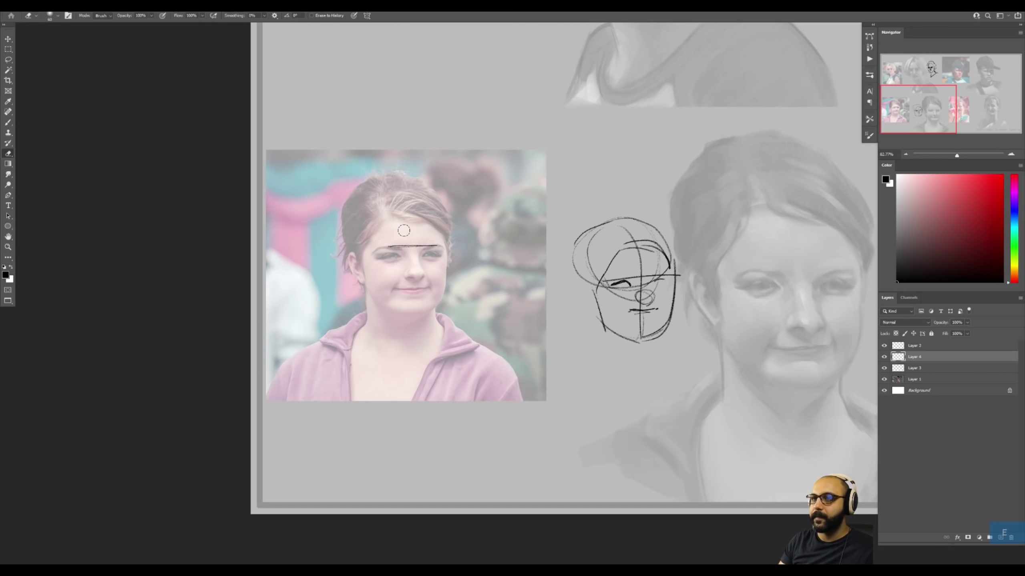
pyautogui.hotkey('ctrl', 'shift', 'alt', 'n')
pyautogui.press('z')
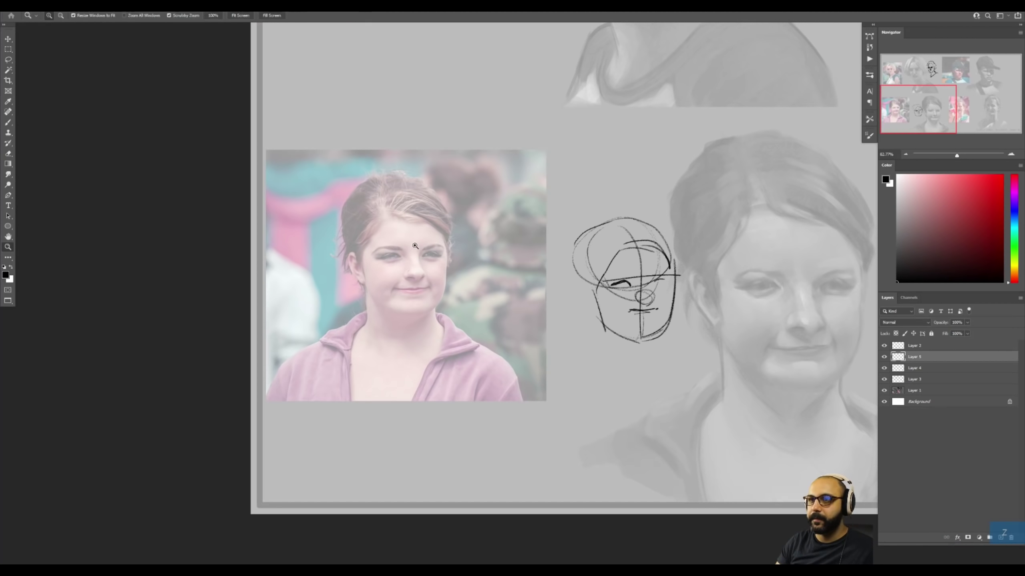
pyautogui.moveTo(415, 245); pyautogui.dragTo(453, 245)
pyautogui.press('b')
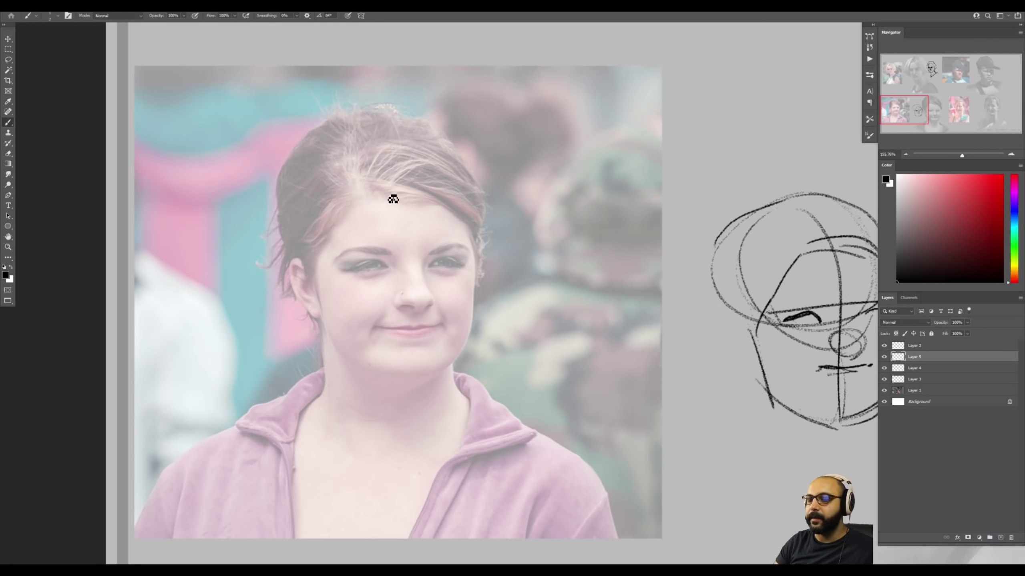
# Merge the four sketch layers, Layer 2 to Layer 5, into a single layer and hide it.
pyautogui.moveTo(647, 218); pyautogui.dragTo(546, 195)
pyautogui.click(907, 348)
pyautogui.keyDown('shift'); pyautogui.click(896, 378); pyautogui.keyUp('shift')
pyautogui.hotkey('ctrl', 'e')
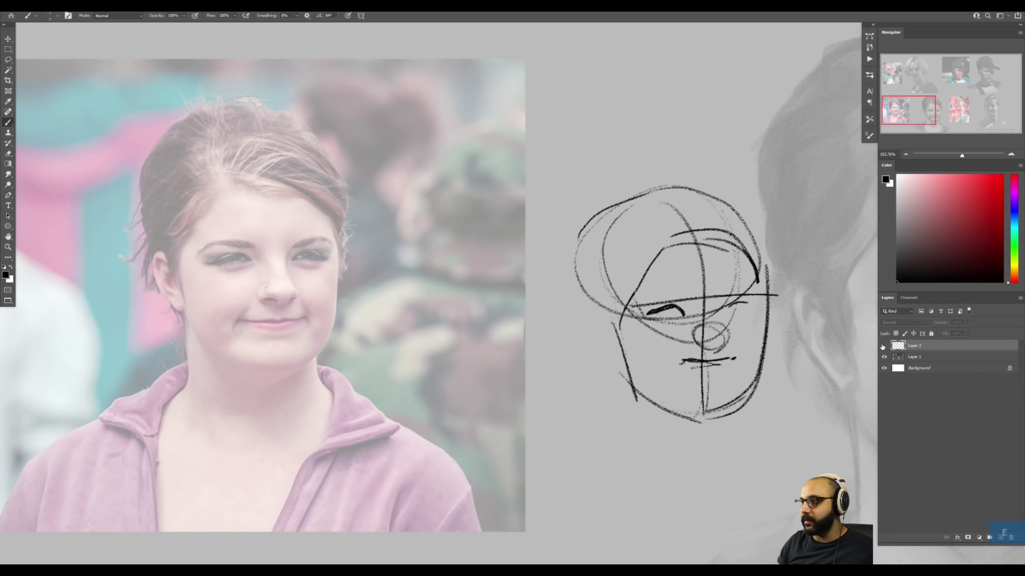
pyautogui.click(884, 346)
# Sketch an upright oval head with a vertical centre line and horizontal guides on a new layer beside the photo, and clear it.
pyautogui.hotkey('ctrl', 'alt', 'shift', 'n')
pyautogui.press('b')
pyautogui.moveTo(568, 322)
pyautogui.mouseDown()
pyautogui.moveTo(684, 216)
pyautogui.moveTo(562, 279)
pyautogui.moveTo(715, 296)
pyautogui.mouseUp()
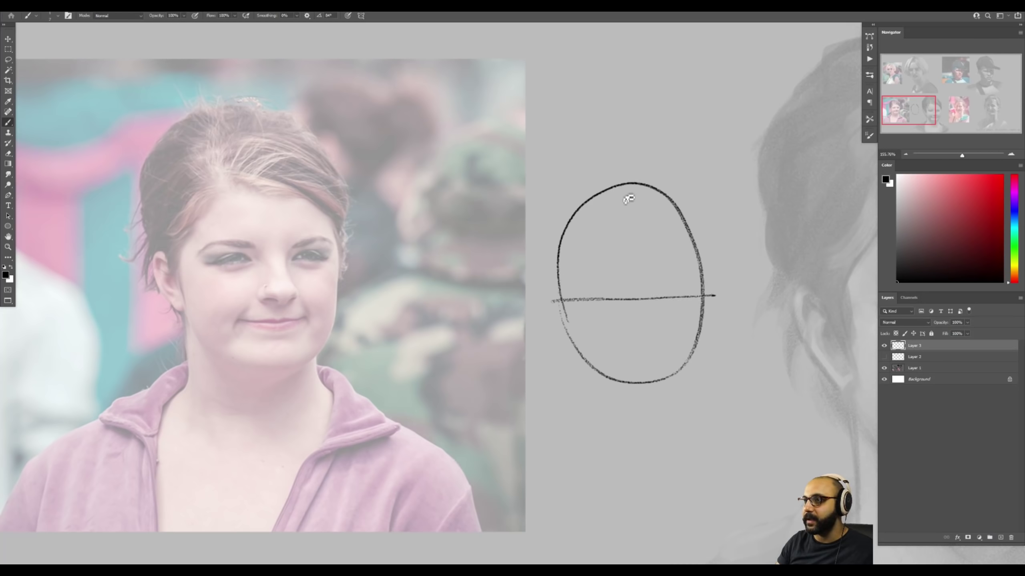
pyautogui.moveTo(625, 186); pyautogui.dragTo(637, 391)
pyautogui.moveTo(565, 259); pyautogui.dragTo(715, 256)
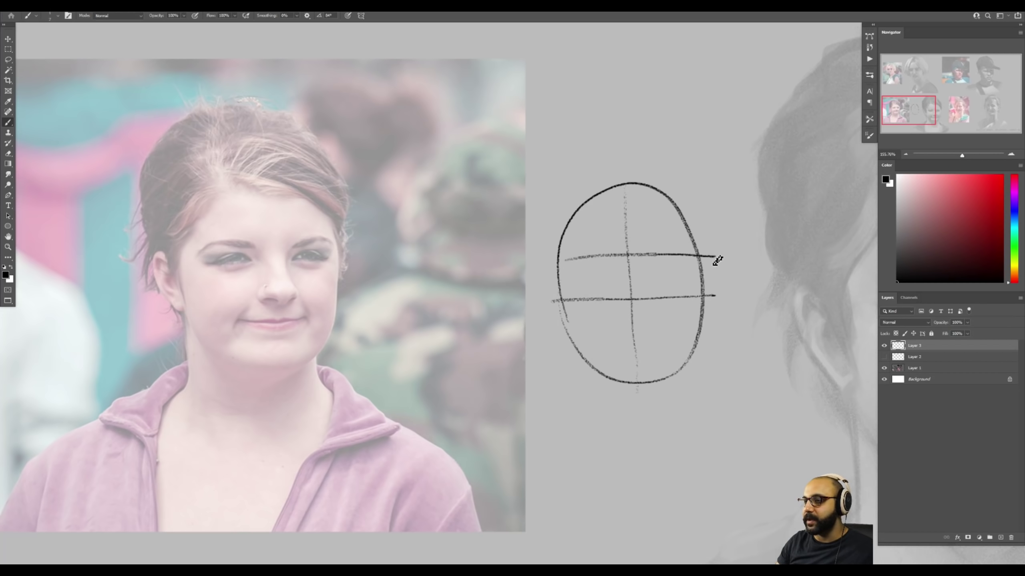
pyautogui.moveTo(590, 289); pyautogui.dragTo(703, 287)
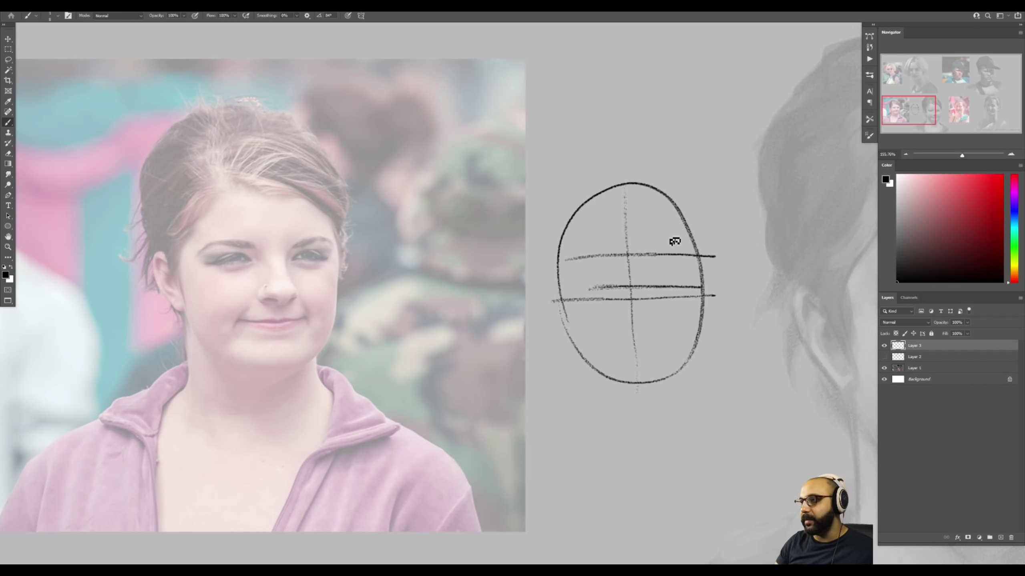
pyautogui.hotkey('ctrl', 'alt', '1')
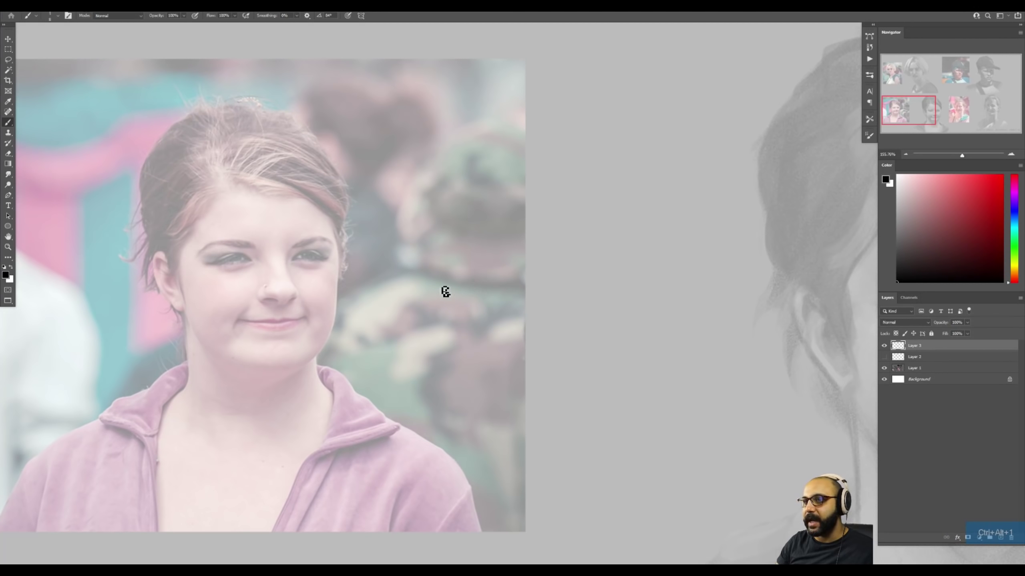
# Examine the blonde woman's painted study above, and return to the dark-haired woman's reference photo.
pyautogui.moveTo(413, 286); pyautogui.dragTo(430, 330)
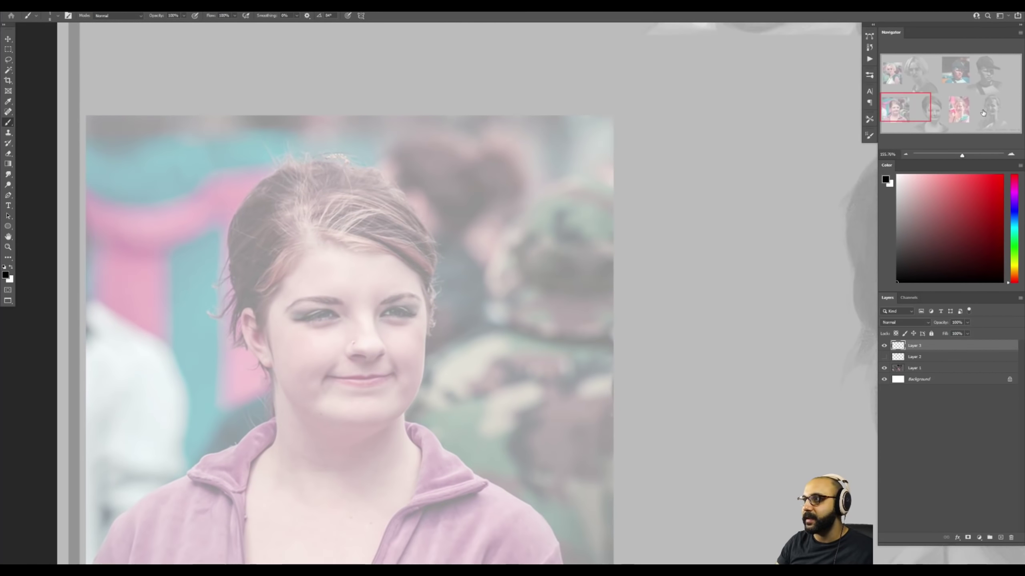
pyautogui.click(958, 118)
pyautogui.press('z')
pyautogui.moveTo(662, 194); pyautogui.dragTo(437, 464)
pyautogui.moveTo(256, 317); pyautogui.dragTo(698, 255)
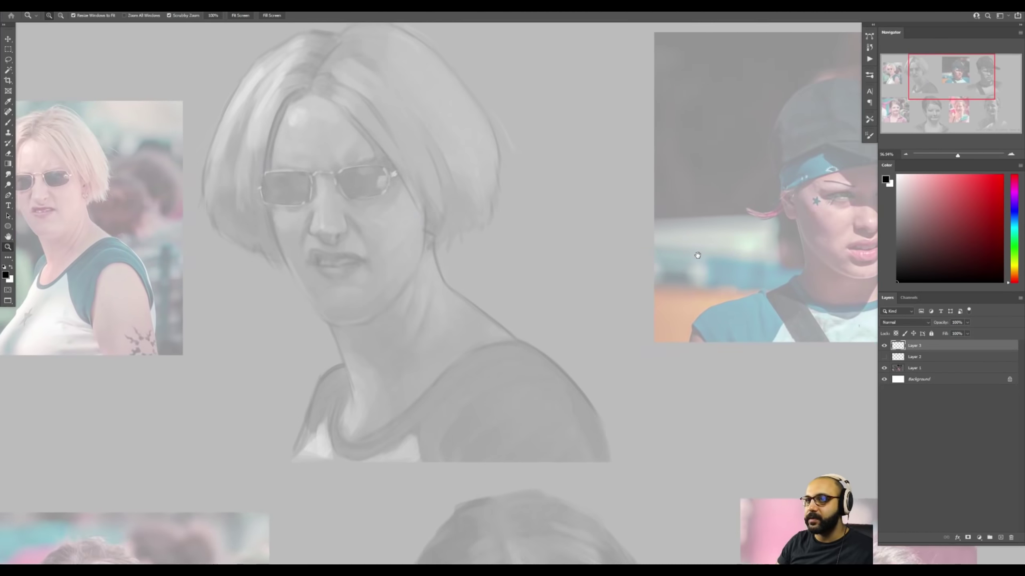
pyautogui.moveTo(225, 517); pyautogui.dragTo(643, 206)
pyautogui.moveTo(544, 347); pyautogui.dragTo(565, 345)
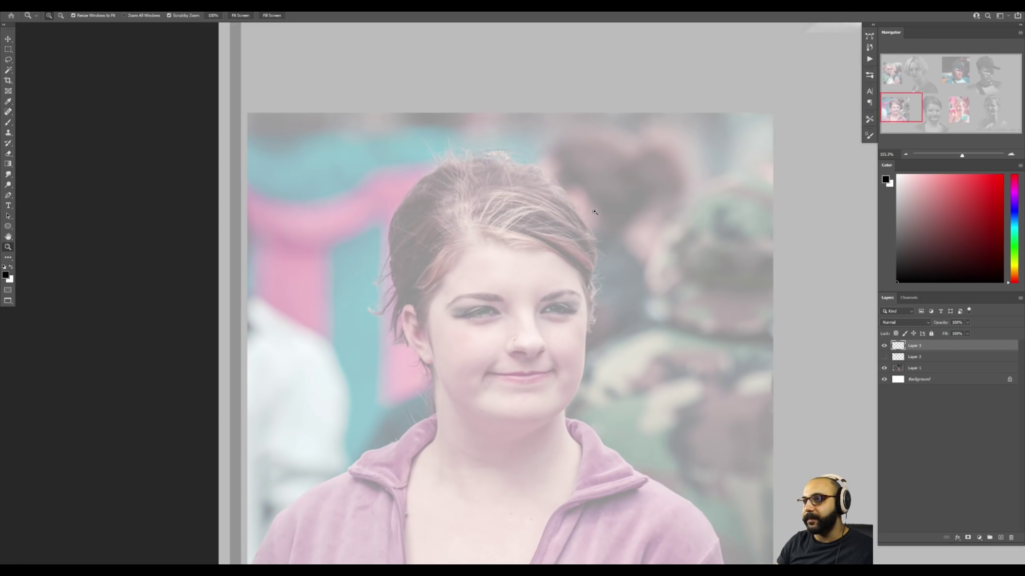
# Draw a cranium arc and a curved centre line down to the nose over the photo on a new layer, and delete them.
pyautogui.hotkey('ctrl', 'shift', 'alt', 'n')
pyautogui.press('b')
pyautogui.moveTo(414, 290); pyautogui.dragTo(423, 231)
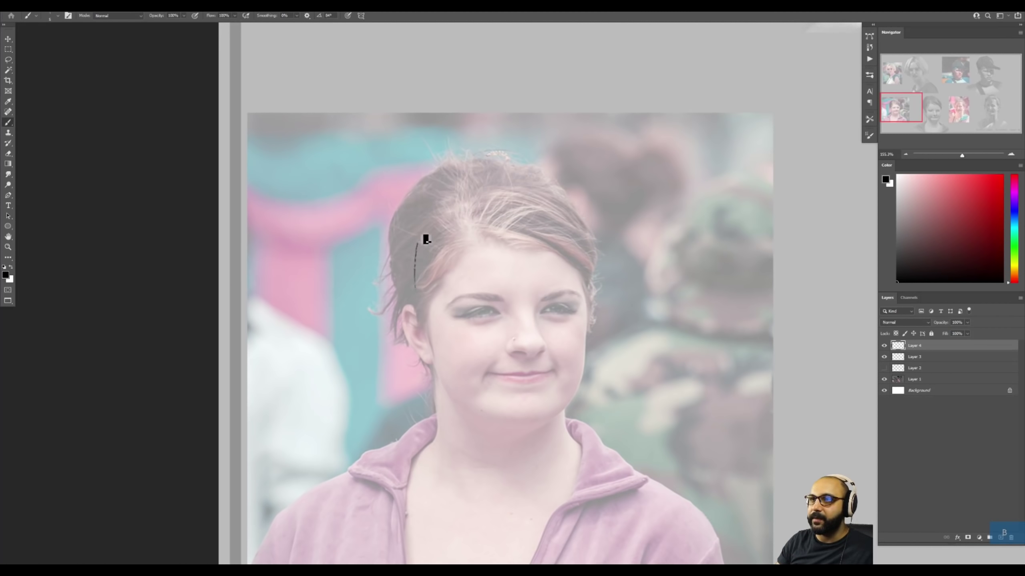
pyautogui.moveTo(409, 288)
pyautogui.mouseDown()
pyautogui.moveTo(412, 249)
pyautogui.moveTo(444, 203)
pyautogui.moveTo(545, 199)
pyautogui.moveTo(577, 230)
pyautogui.moveTo(457, 199)
pyautogui.moveTo(531, 329)
pyautogui.moveTo(526, 270)
pyautogui.moveTo(552, 304)
pyautogui.mouseUp()
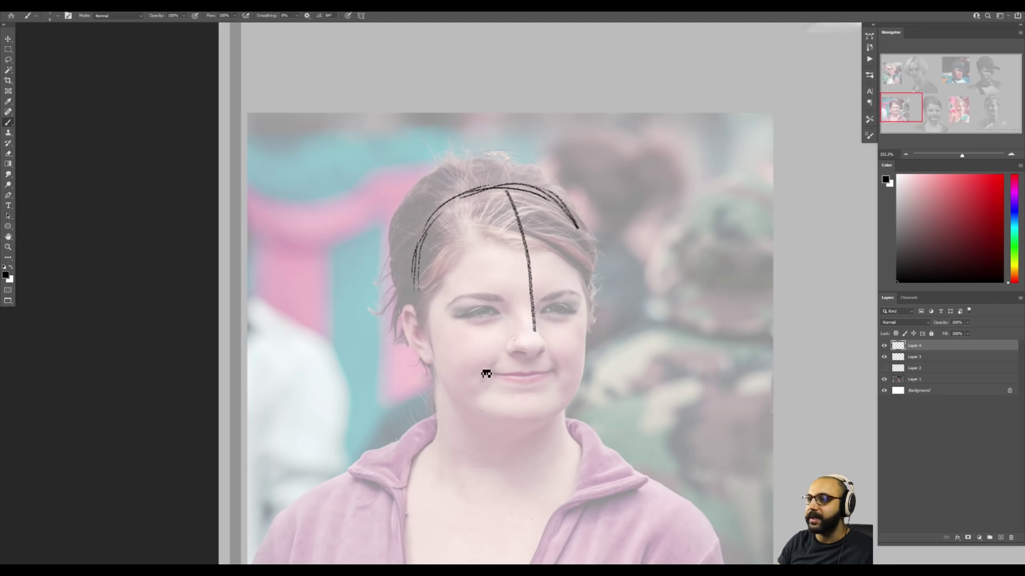
pyautogui.press('Delete')
# Mark the top of the head and the chin with horizontal lines on a new layer, joined by a vertical height line.
pyautogui.hotkey('ctrl', 'shift', 'alt', 'n')
pyautogui.press('b')
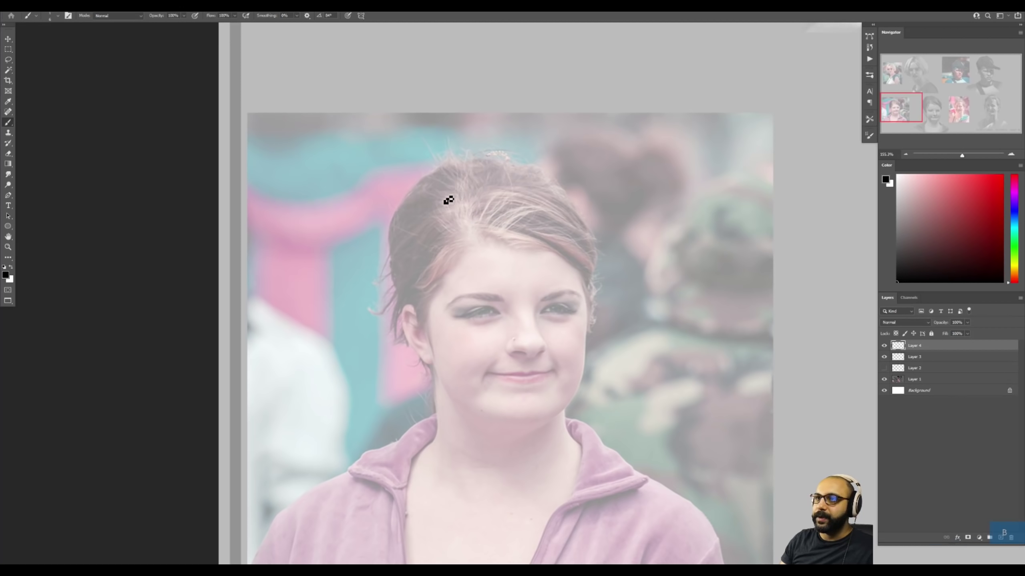
pyautogui.moveTo(445, 194); pyautogui.dragTo(547, 187)
pyautogui.moveTo(488, 178); pyautogui.dragTo(693, 186)
pyautogui.moveTo(722, 198); pyautogui.dragTo(712, 409)
pyautogui.moveTo(508, 422); pyautogui.dragTo(722, 416)
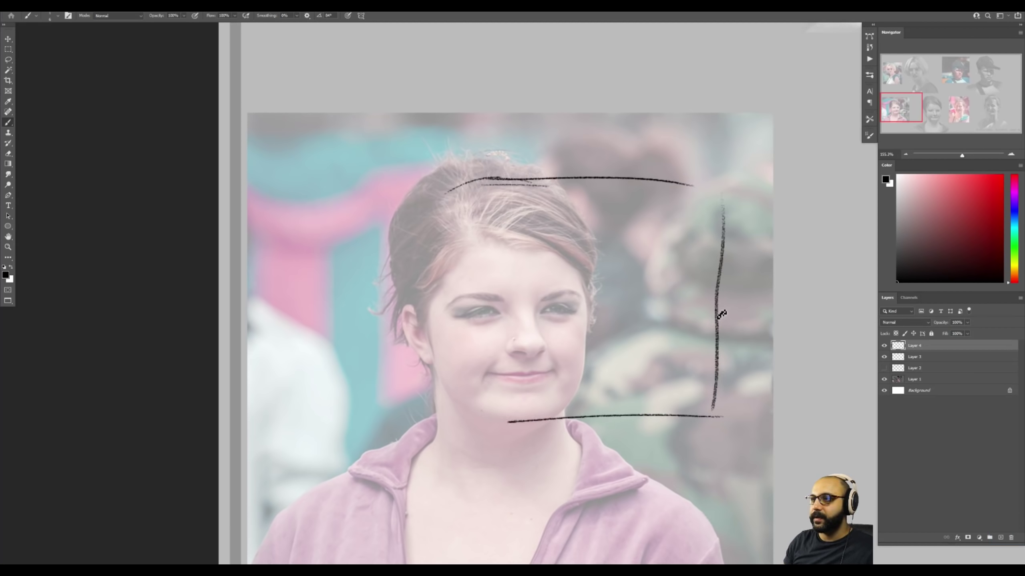
# Complete the height guide with a midpoint tick and horizontal lines across the eyes and brows, and hide the guide layers.
pyautogui.moveTo(785, 274)
pyautogui.mouseDown()
pyautogui.moveTo(552, 256)
pyautogui.moveTo(161, 248)
pyautogui.mouseUp()
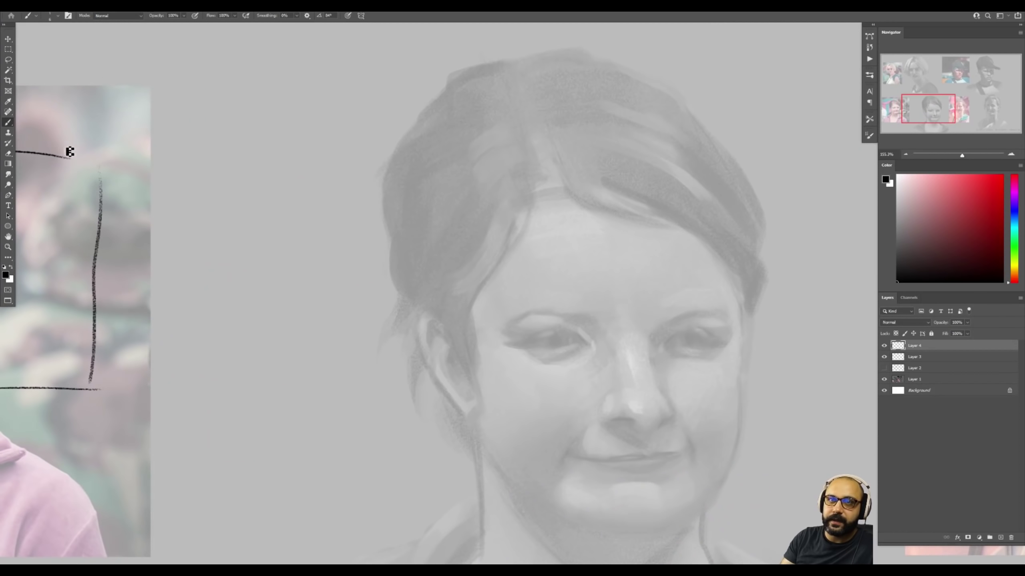
pyautogui.moveTo(68, 155)
pyautogui.mouseDown()
pyautogui.moveTo(108, 161)
pyautogui.moveTo(108, 337)
pyautogui.mouseUp()
pyautogui.moveTo(100, 291)
pyautogui.mouseDown()
pyautogui.moveTo(93, 387)
pyautogui.moveTo(90, 148)
pyautogui.mouseUp()
pyautogui.moveTo(89, 147); pyautogui.dragTo(92, 380)
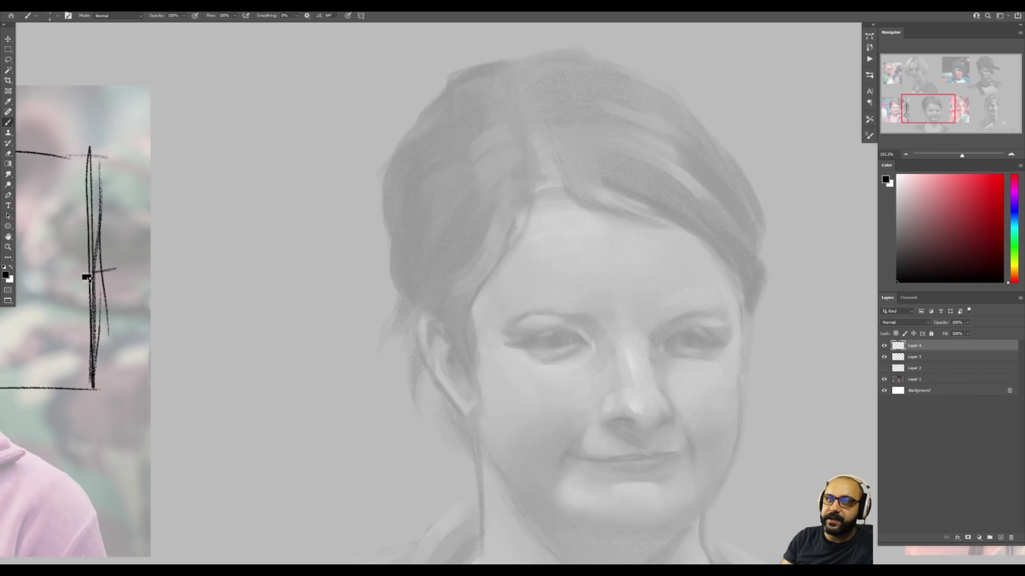
pyautogui.moveTo(83, 274)
pyautogui.mouseDown()
pyautogui.moveTo(698, 280)
pyautogui.moveTo(369, 283)
pyautogui.mouseUp()
pyautogui.moveTo(720, 256)
pyautogui.mouseDown()
pyautogui.moveTo(383, 265)
pyautogui.moveTo(490, 262)
pyautogui.mouseUp()
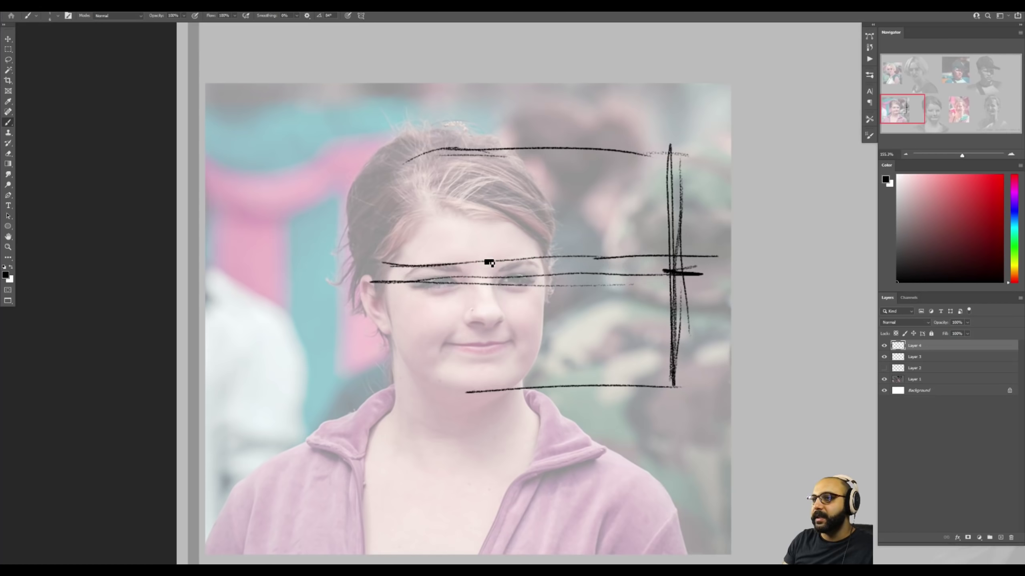
pyautogui.click(884, 357)
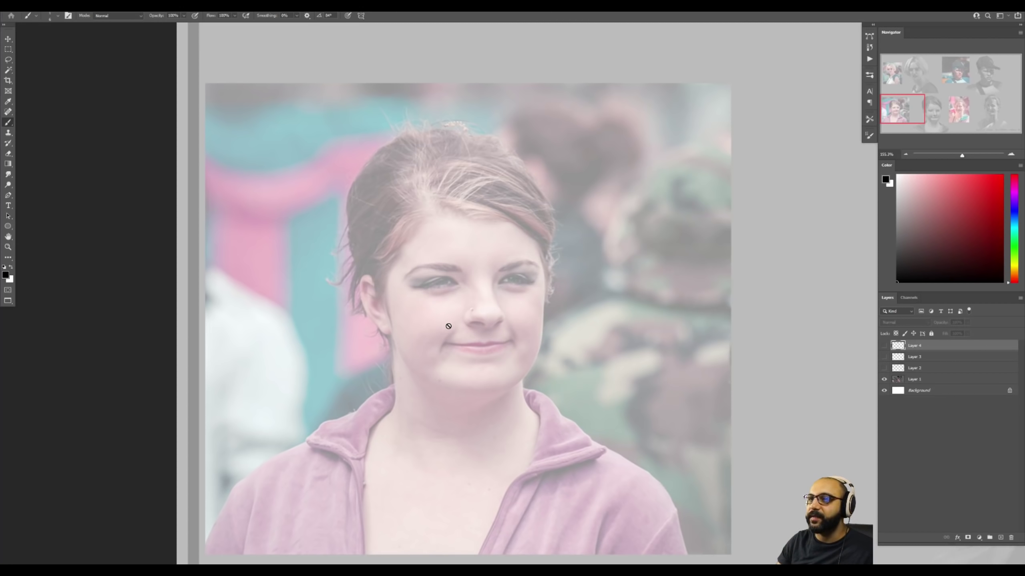
# Draw five curved vertical contour strokes down the woman's forehead in the photo on a new layer, and delete that layer.
pyautogui.hotkey('ctrl', 'shift', 'alt', 'n')
pyautogui.press('z')
pyautogui.moveTo(463, 298); pyautogui.dragTo(490, 281)
pyautogui.press('b')
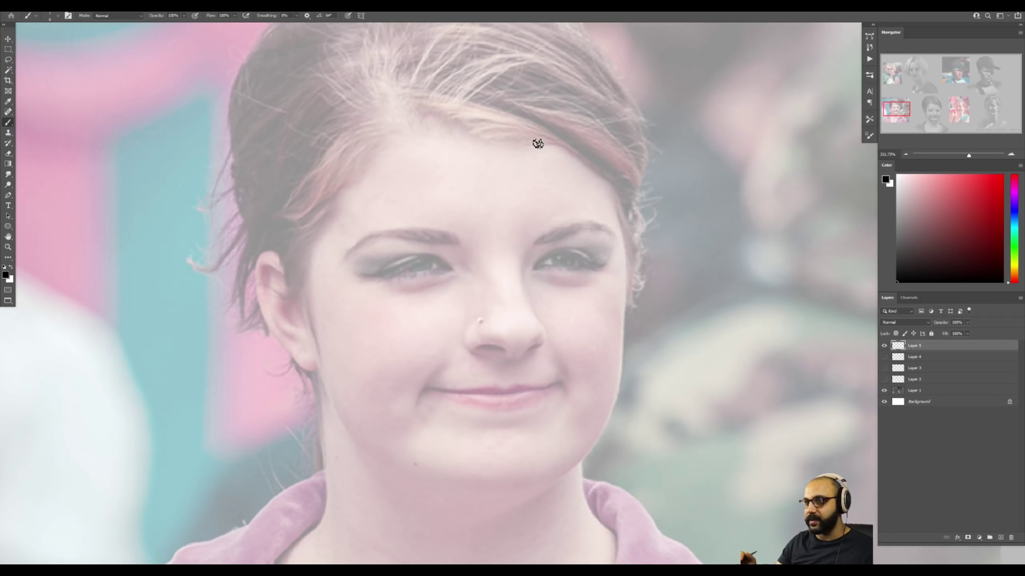
pyautogui.moveTo(554, 139)
pyautogui.mouseDown()
pyautogui.moveTo(572, 204)
pyautogui.moveTo(568, 236)
pyautogui.moveTo(554, 250)
pyautogui.mouseUp()
pyautogui.moveTo(585, 145)
pyautogui.mouseDown()
pyautogui.moveTo(597, 181)
pyautogui.moveTo(586, 249)
pyautogui.mouseUp()
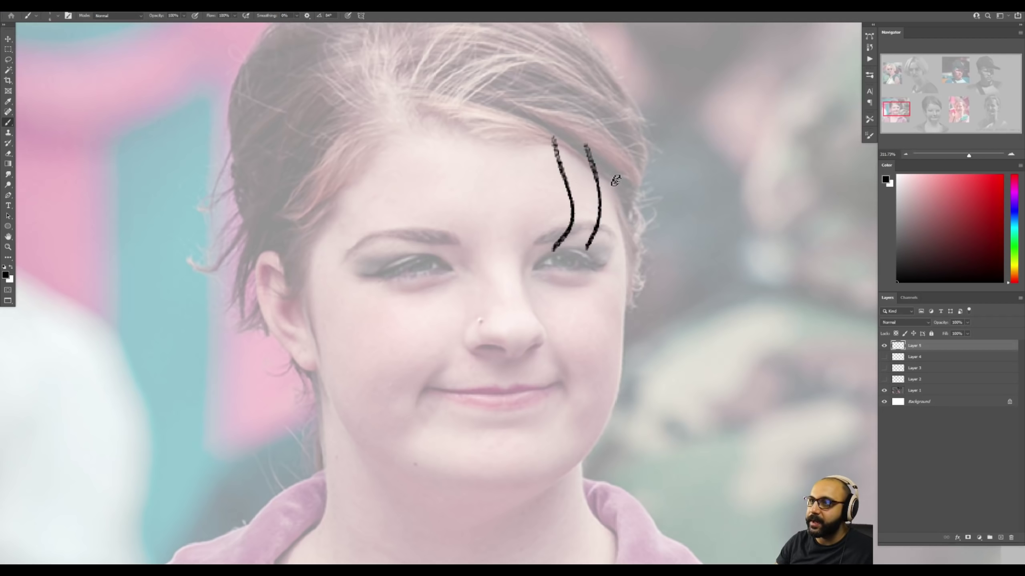
pyautogui.moveTo(609, 158); pyautogui.dragTo(604, 252)
pyautogui.moveTo(529, 131); pyautogui.dragTo(523, 253)
pyautogui.moveTo(450, 134); pyautogui.dragTo(455, 250)
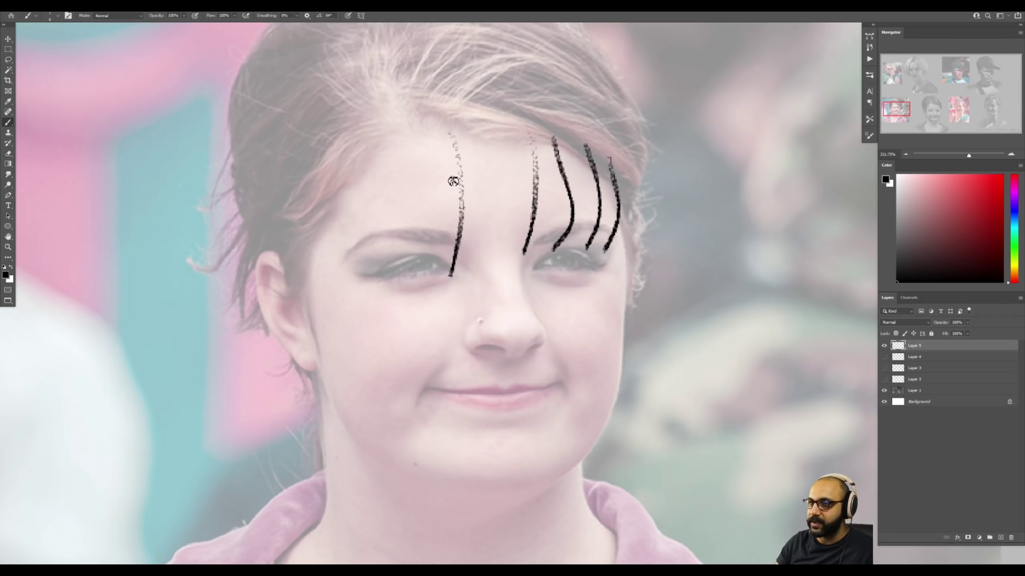
pyautogui.press('Delete')
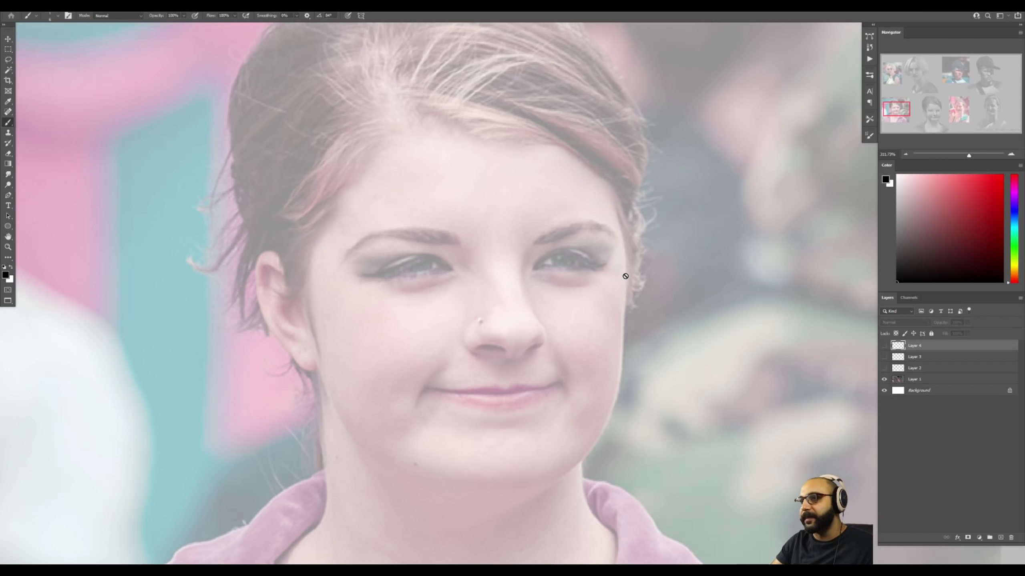
# Show the hidden measuring guides and head construction beside the photo and painting, and hide them again.
pyautogui.press('z')
pyautogui.moveTo(709, 315); pyautogui.dragTo(655, 323)
pyautogui.moveTo(730, 328); pyautogui.dragTo(479, 300)
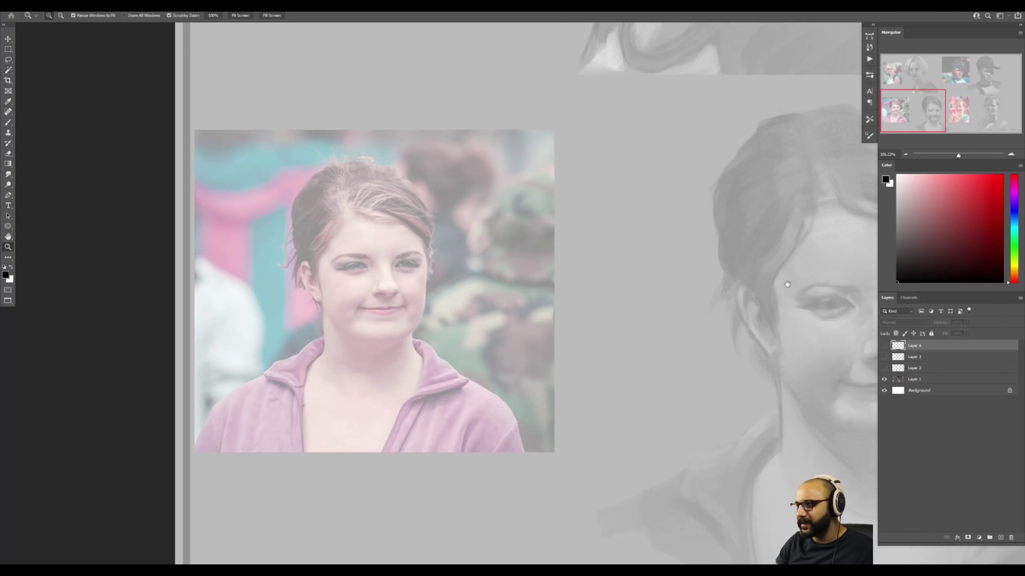
pyautogui.moveTo(885, 348); pyautogui.dragTo(883, 369)
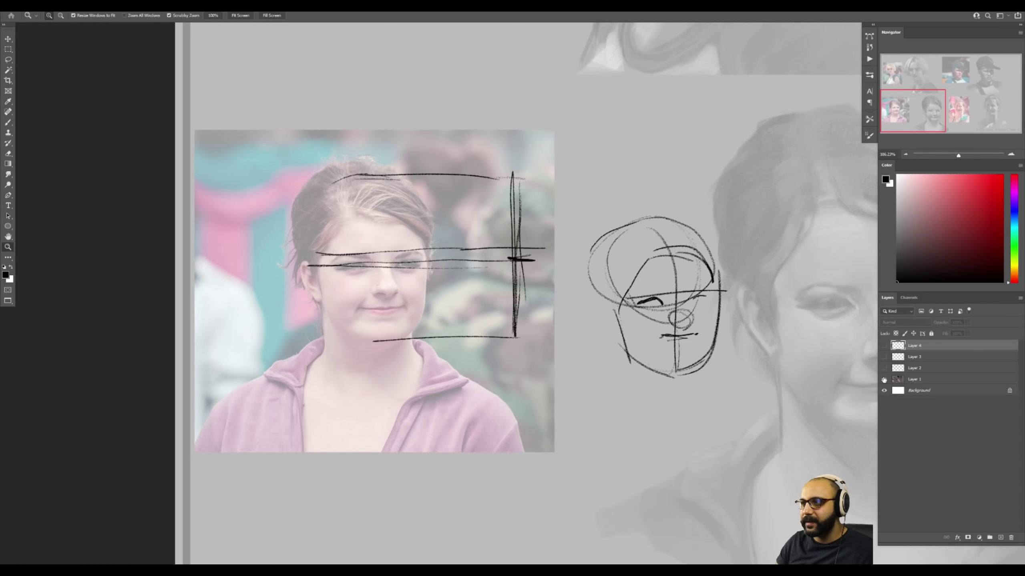
pyautogui.moveTo(884, 367); pyautogui.dragTo(884, 346)
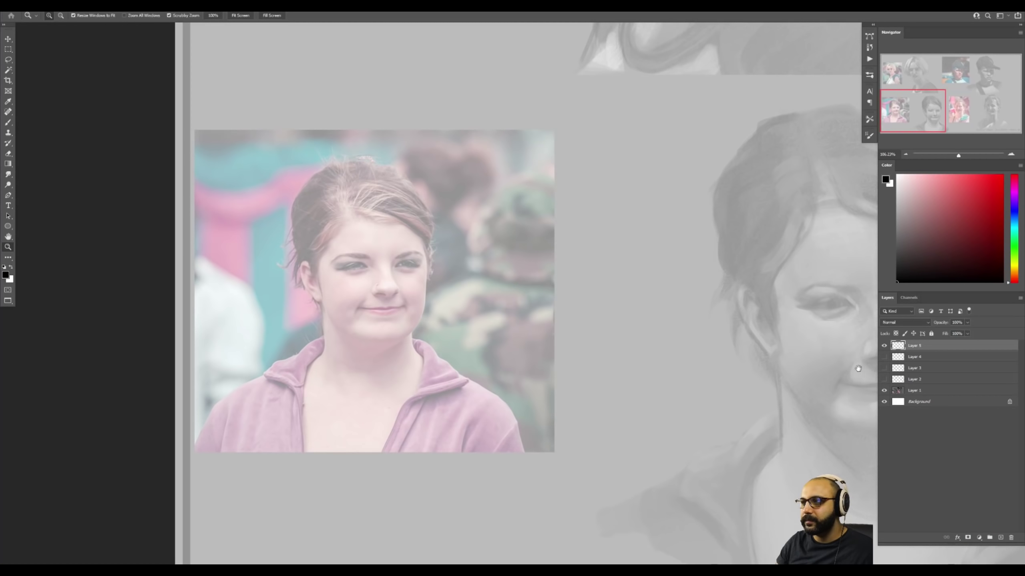
pyautogui.moveTo(858, 369); pyautogui.dragTo(783, 361)
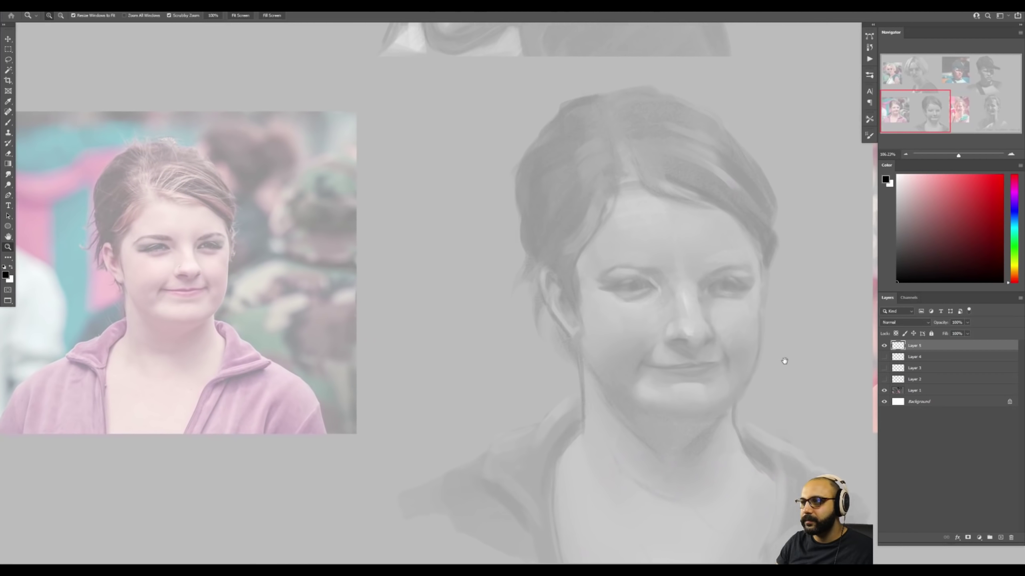
# Set the opacity of Layer 1, which holds the photos and paintings, to 100%.
pyautogui.click(930, 392)
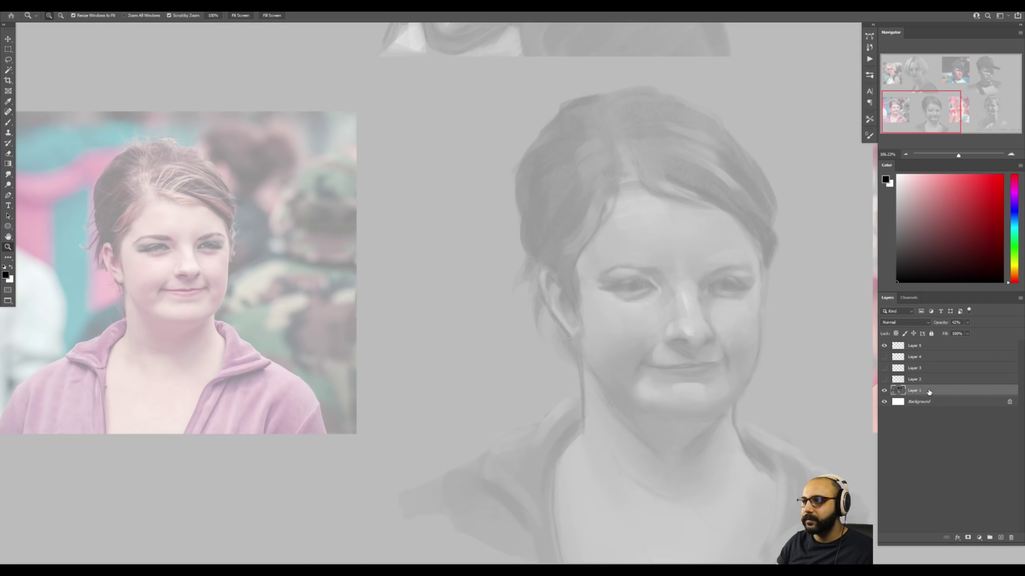
pyautogui.doubleClick(927, 390)
pyautogui.click(972, 323)
pyautogui.moveTo(940, 323); pyautogui.dragTo(975, 324)
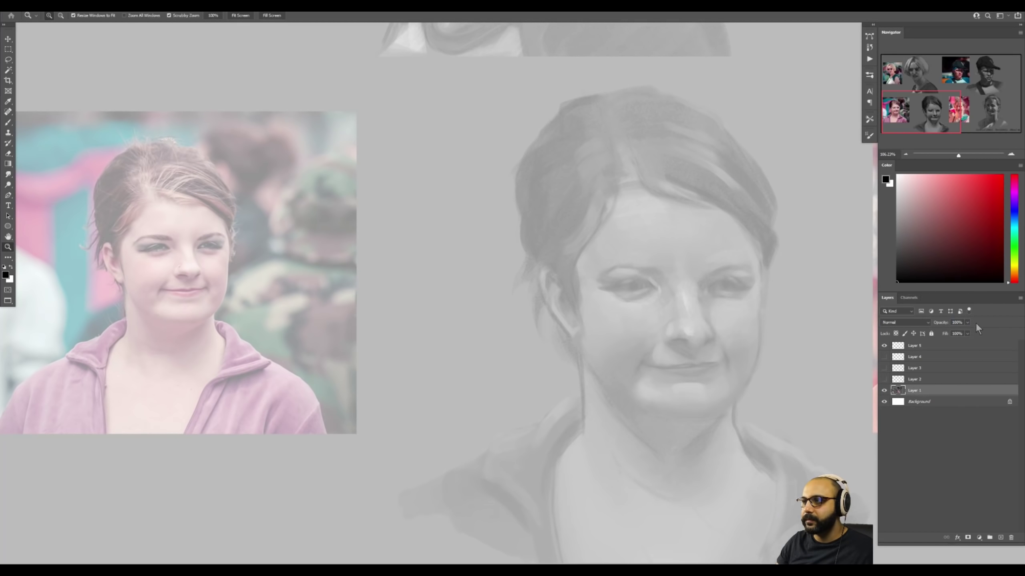
# Compare the dark-haired woman's reference photo with the painted study beside it.
pyautogui.press('z')
pyautogui.moveTo(772, 295); pyautogui.dragTo(755, 352)
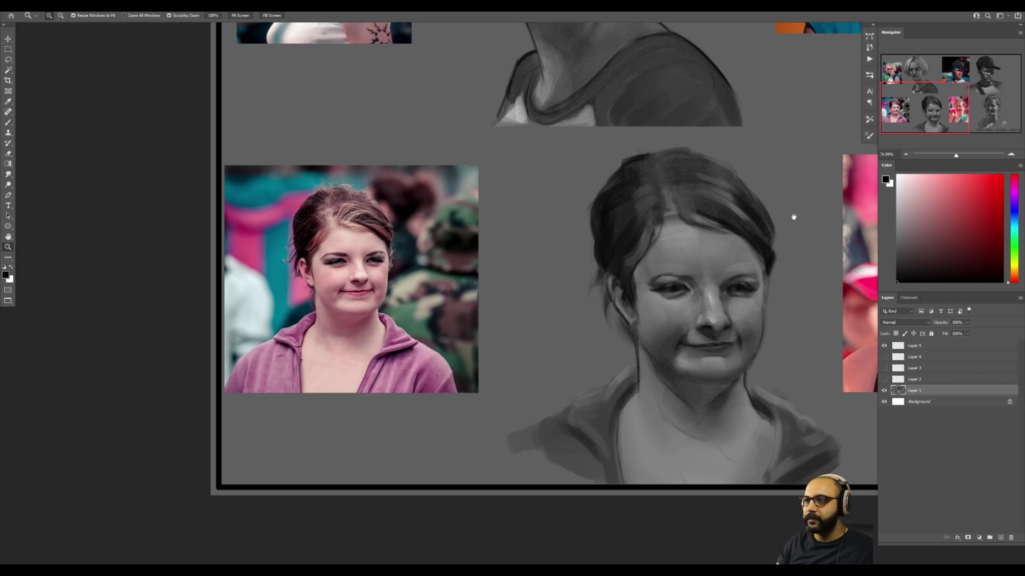
pyautogui.moveTo(794, 217); pyautogui.dragTo(707, 240)
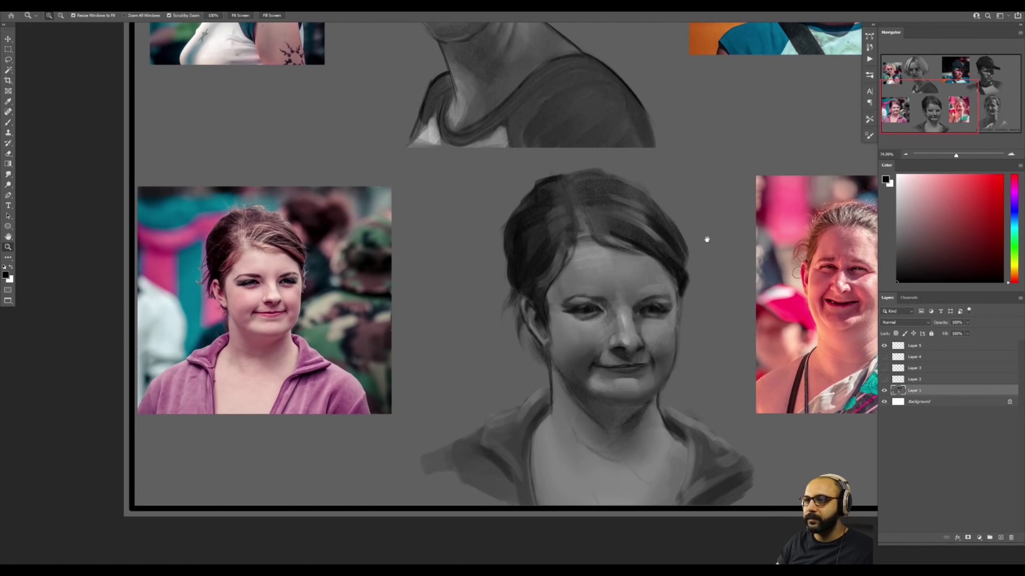
pyautogui.moveTo(707, 240)
pyautogui.mouseDown()
pyautogui.moveTo(717, 235)
pyautogui.moveTo(705, 235)
pyautogui.mouseUp()
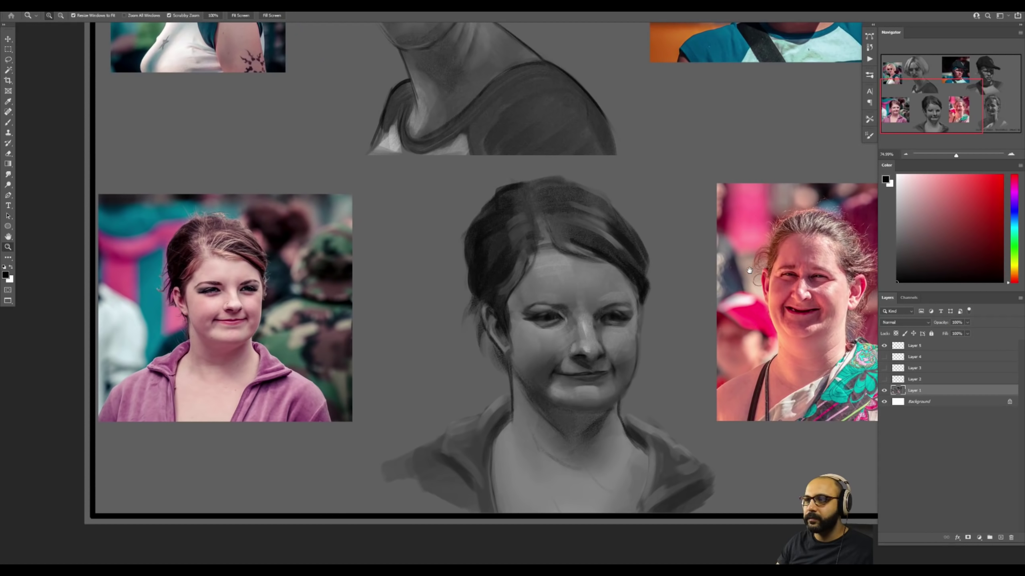
pyautogui.moveTo(710, 280); pyautogui.dragTo(827, 261)
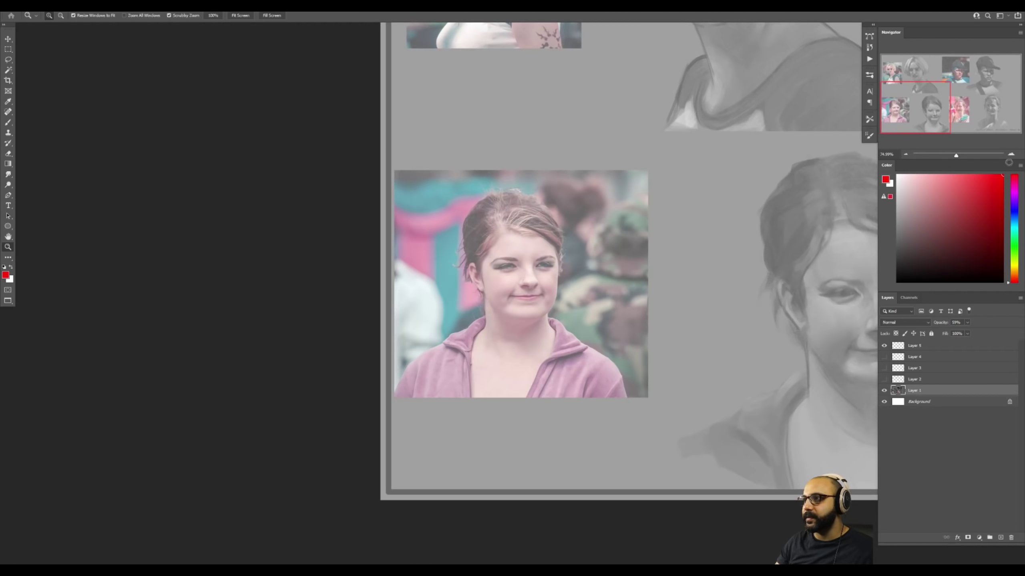
# Trace the woman's jawline in red from the ear to the chin on a new layer over the photo, and clear the strokes.
pyautogui.press('b')
pyautogui.scroll(5, 530, 307)
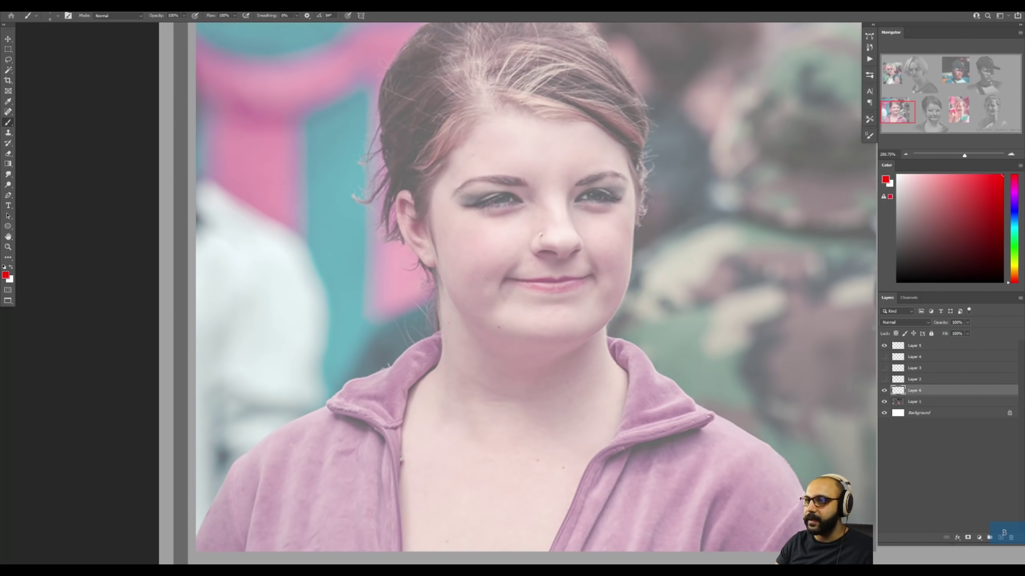
pyautogui.moveTo(435, 226); pyautogui.dragTo(459, 289)
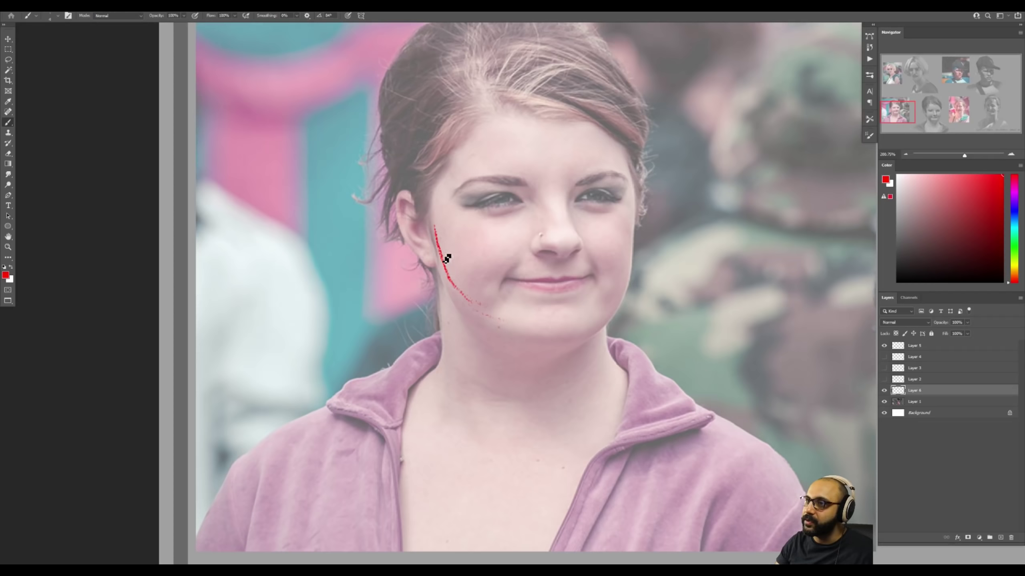
pyautogui.moveTo(447, 259)
pyautogui.mouseDown()
pyautogui.moveTo(451, 306)
pyautogui.moveTo(506, 334)
pyautogui.mouseUp()
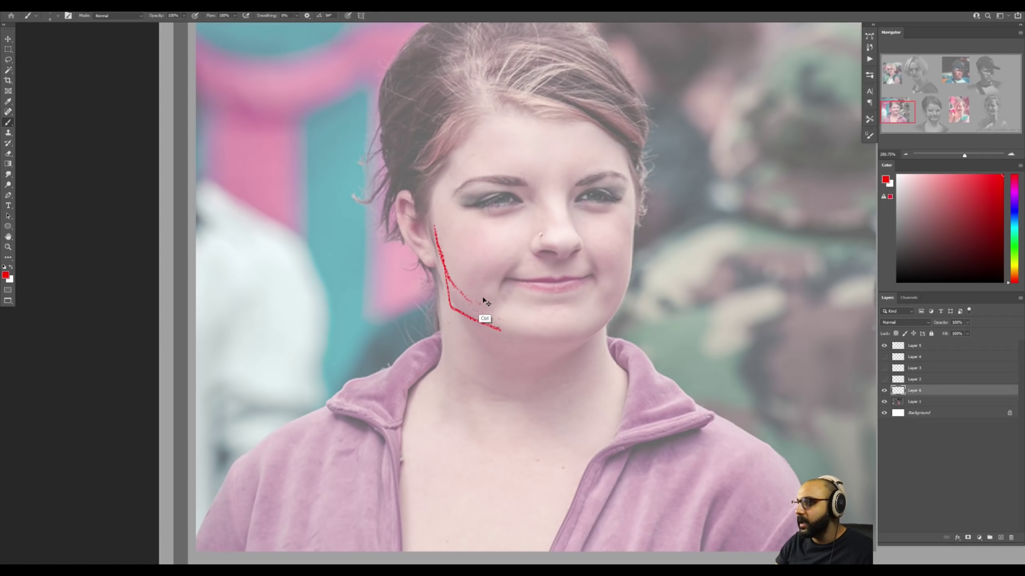
pyautogui.hotkey('ctrl', 'z')
pyautogui.moveTo(451, 277)
pyautogui.mouseDown()
pyautogui.moveTo(538, 339)
pyautogui.moveTo(519, 332)
pyautogui.moveTo(566, 336)
pyautogui.mouseUp()
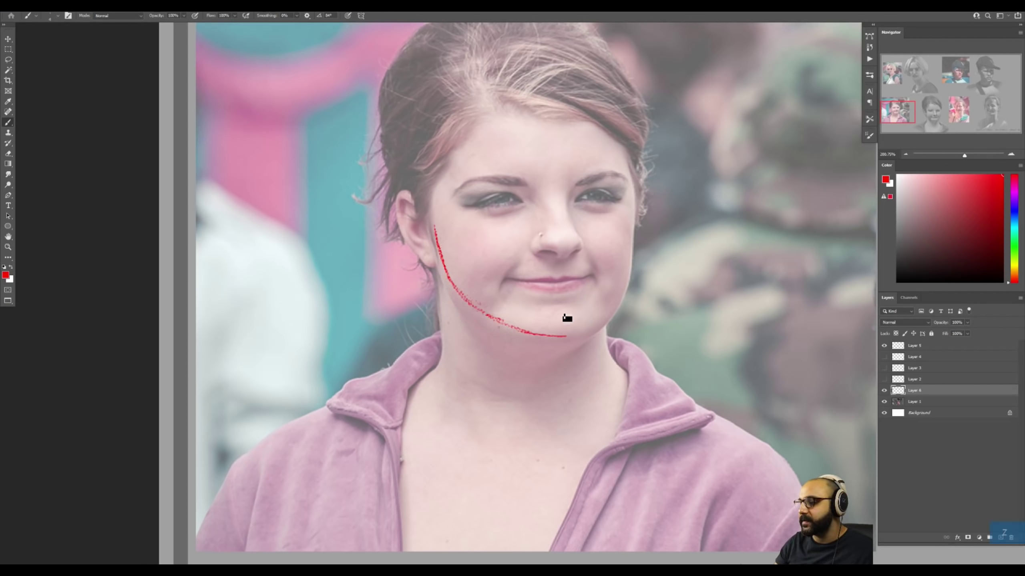
pyautogui.press('Delete')
pyautogui.press('z')
pyautogui.moveTo(752, 292); pyautogui.dragTo(613, 283)
pyautogui.hotkey('ctrl', 'alt', '1')
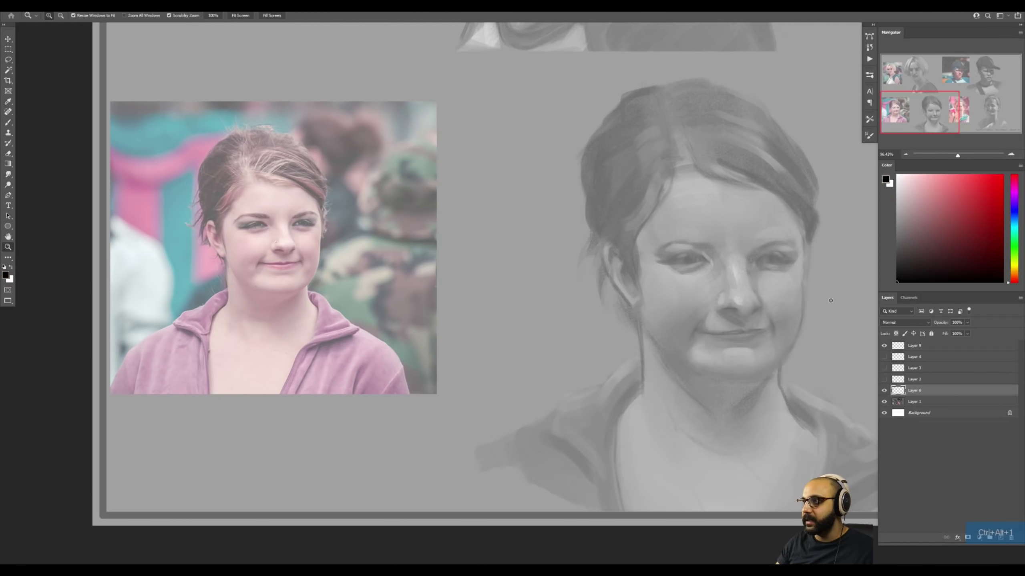
# Draw two round black eye sockets in the empty area beside the last woman's painted study.
pyautogui.press('z')
pyautogui.moveTo(524, 288); pyautogui.dragTo(533, 287)
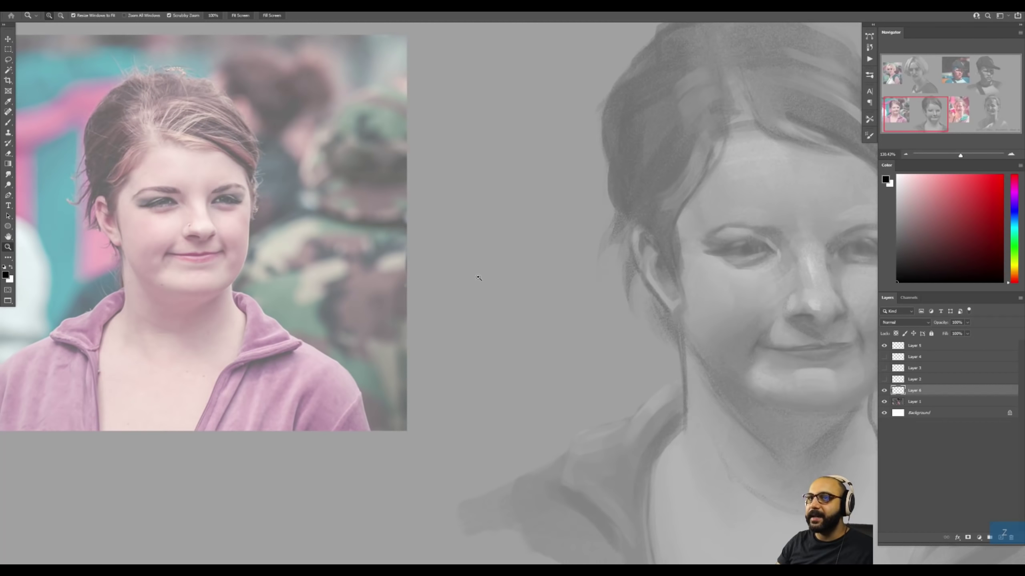
pyautogui.moveTo(765, 312); pyautogui.dragTo(242, 273)
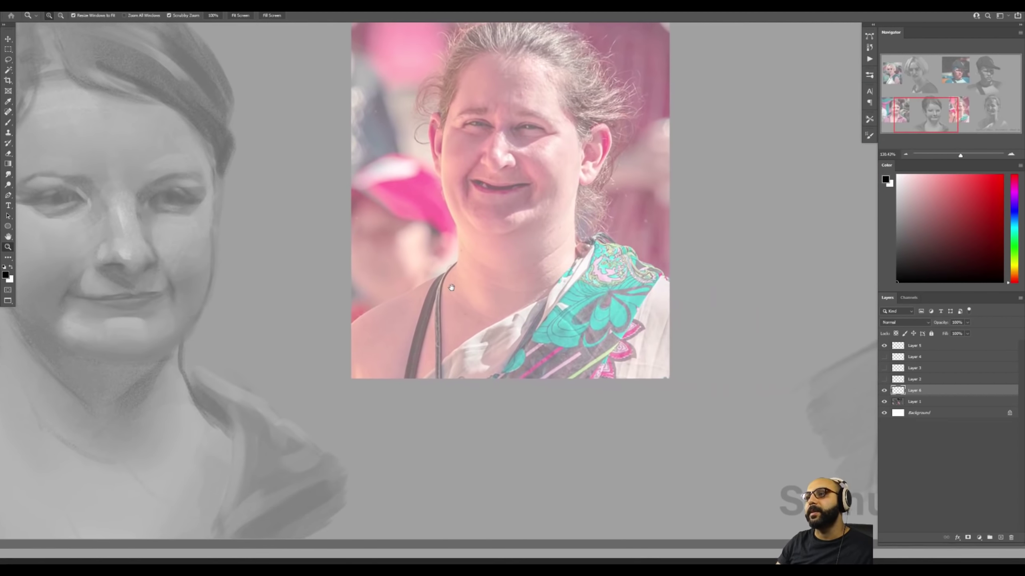
pyautogui.moveTo(726, 258); pyautogui.dragTo(402, 318)
pyautogui.press('b')
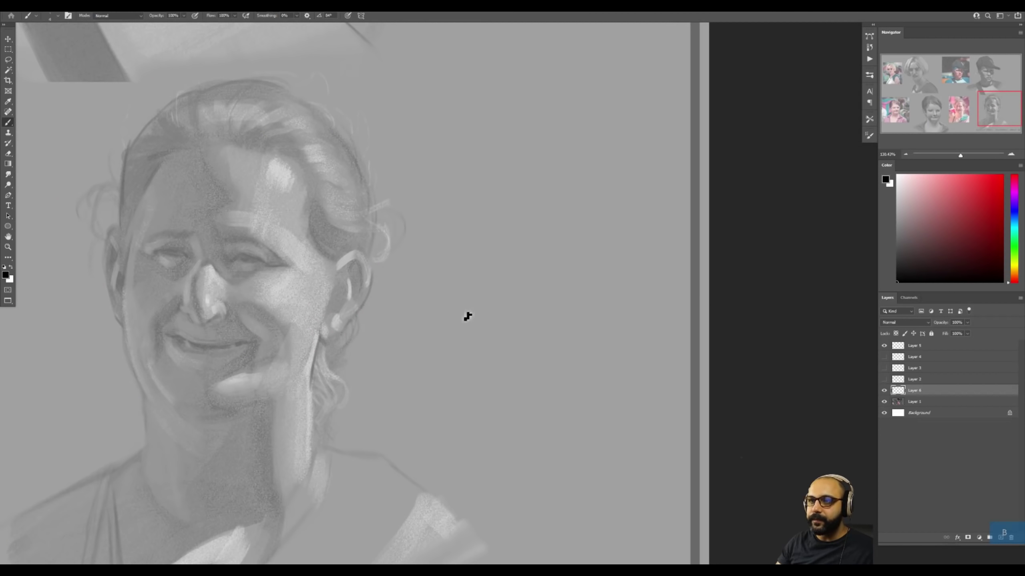
pyautogui.moveTo(470, 302); pyautogui.dragTo(516, 302)
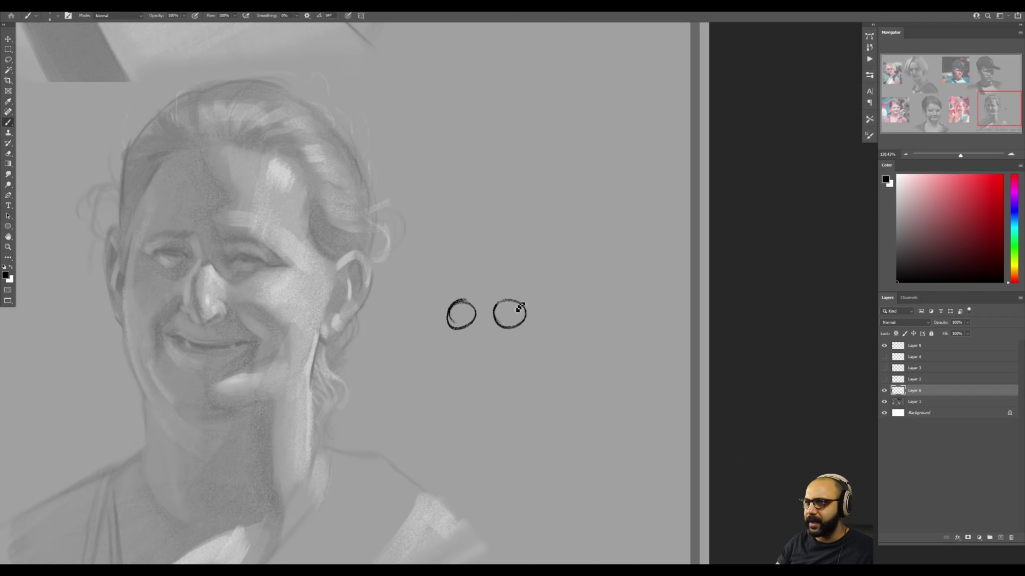
# Sketch the skull's outline around the eye sockets, with the nose opening and mouth line, on a new layer.
pyautogui.moveTo(442, 323)
pyautogui.mouseDown()
pyautogui.moveTo(469, 255)
pyautogui.moveTo(539, 326)
pyautogui.moveTo(438, 275)
pyautogui.moveTo(447, 346)
pyautogui.moveTo(468, 389)
pyautogui.moveTo(499, 397)
pyautogui.moveTo(528, 352)
pyautogui.moveTo(490, 397)
pyautogui.moveTo(468, 392)
pyautogui.mouseUp()
pyautogui.hotkey('ctrl', 'shift', 'alt', 'n')
pyautogui.press('b')
pyautogui.moveTo(494, 336); pyautogui.dragTo(486, 346)
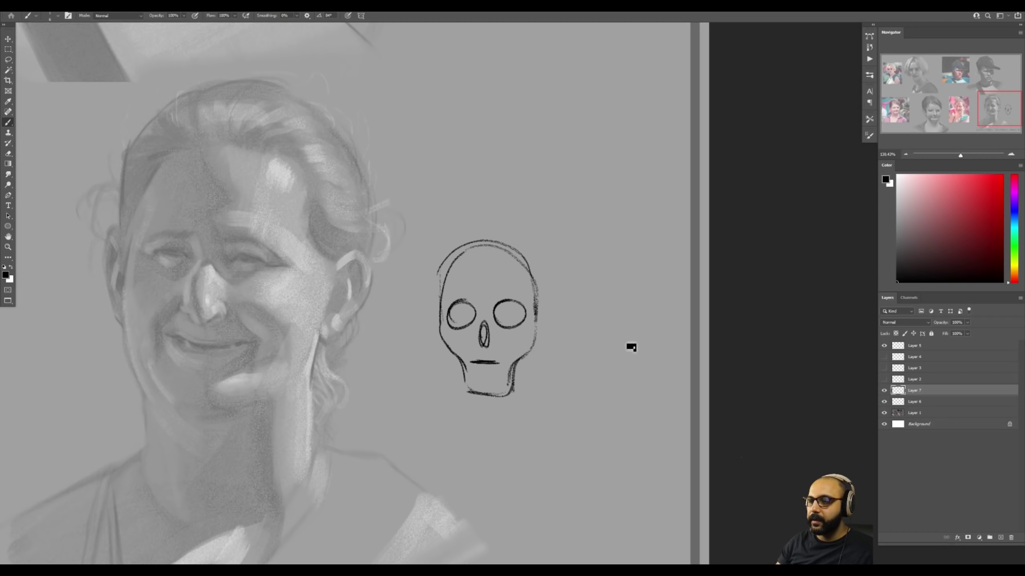
# Duplicate both skull layers together and place the copy beside the original skull.
pyautogui.keyDown('shift'); pyautogui.click(913, 402); pyautogui.keyUp('shift')
pyautogui.moveTo(479, 353); pyautogui.dragTo(637, 333)
pyautogui.press('v')
pyautogui.keyDown('ctrl'); pyautogui.click(641, 330); pyautogui.keyUp('ctrl')
pyautogui.moveTo(501, 305); pyautogui.dragTo(503, 305)
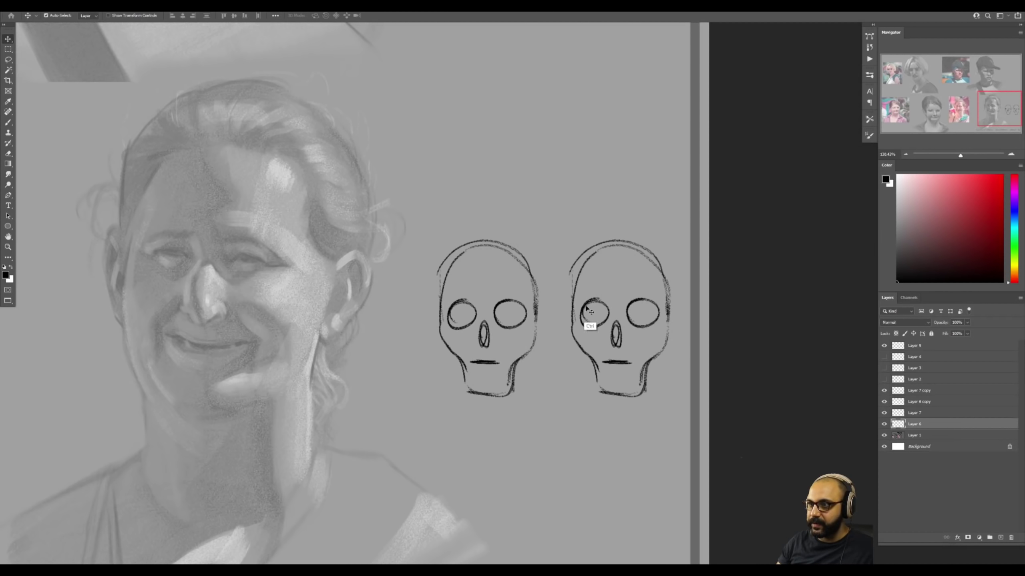
# Scale up the copied skull's outline, nose and mouth layer around its center, keeping the eye sockets' size.
pyautogui.moveTo(597, 301); pyautogui.dragTo(596, 302)
pyautogui.moveTo(648, 364)
pyautogui.mouseDown()
pyautogui.moveTo(645, 374)
pyautogui.moveTo(650, 362)
pyautogui.mouseUp()
pyautogui.hotkey('ctrl', 'z')
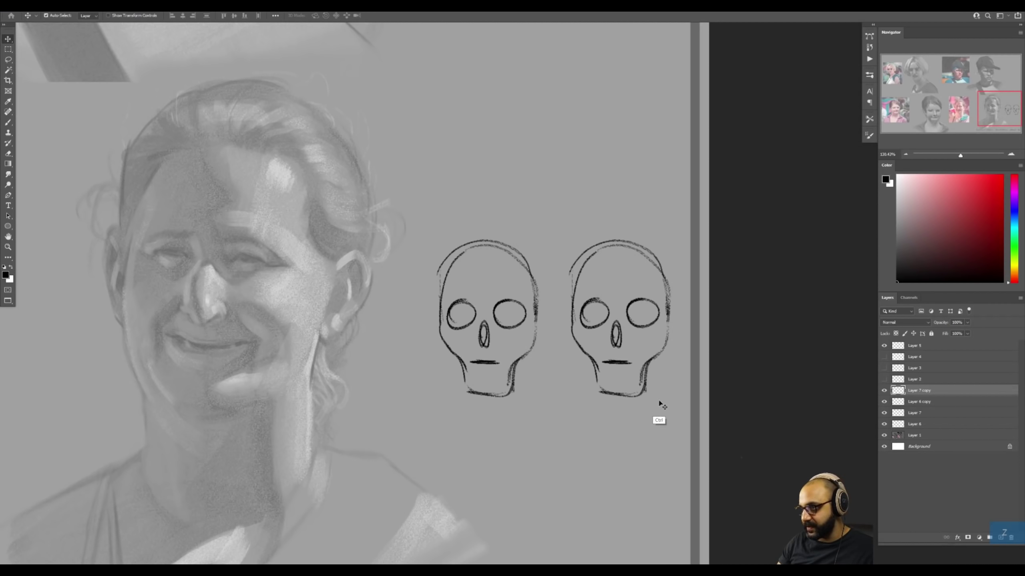
pyautogui.hotkey('ctrl', 't')
pyautogui.moveTo(670, 397); pyautogui.dragTo(679, 410)
pyautogui.press('Return')
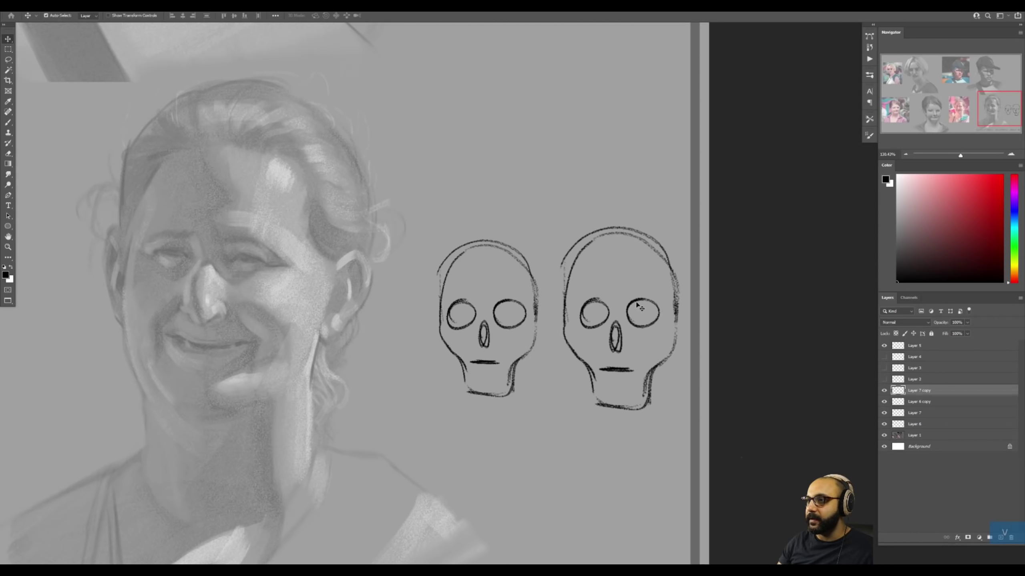
# Widen the eye-socket layer of the larger skull slightly with Free Transform.
pyautogui.moveTo(639, 305)
pyautogui.mouseDown()
pyautogui.moveTo(652, 301)
pyautogui.moveTo(639, 305)
pyautogui.mouseUp()
pyautogui.hotkey('ctrl', 't')
pyautogui.moveTo(659, 313); pyautogui.dragTo(664, 313)
pyautogui.press('Return')
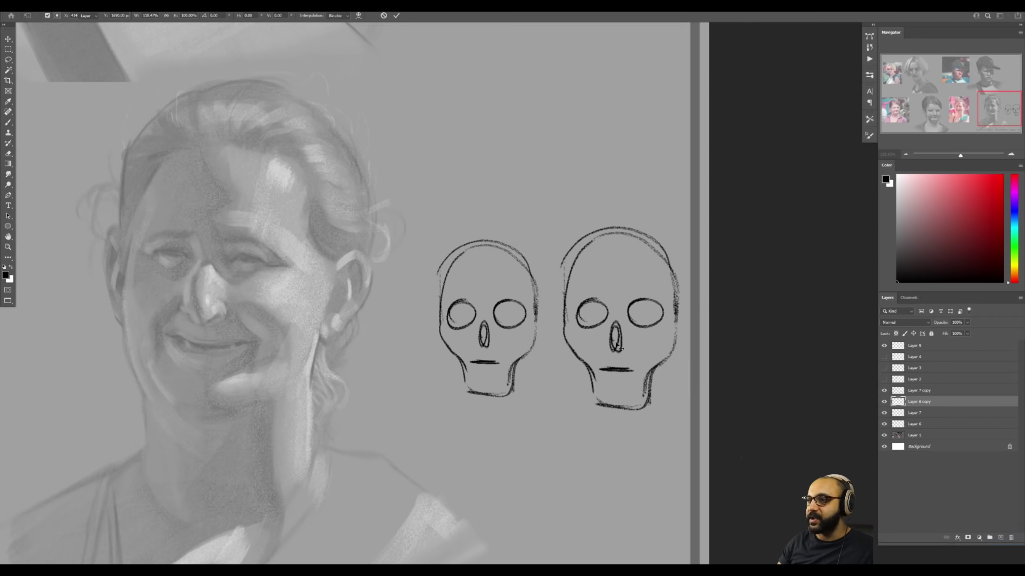
# Sketch contrasting jaws on a new layer: a broad, angular one on the larger skull and a narrow, tapered one on the smaller.
pyautogui.hotkey('ctrl', 'shift', 'alt', 'n')
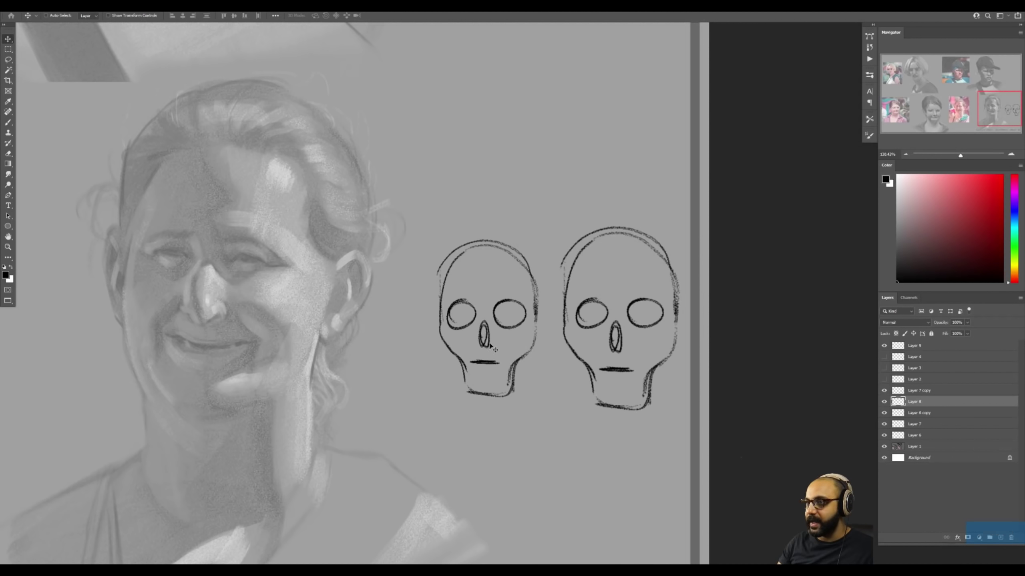
pyautogui.press('b')
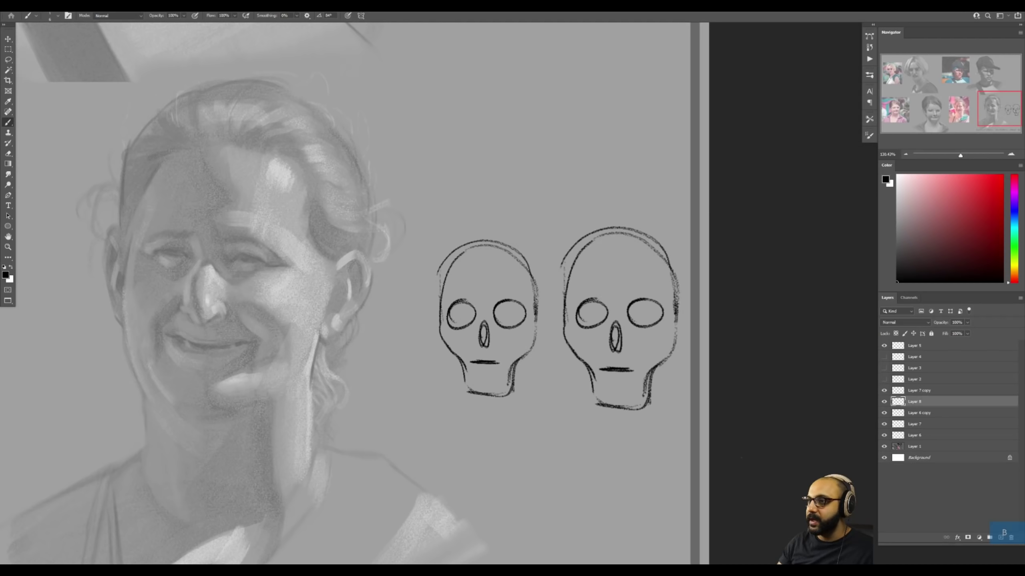
pyautogui.moveTo(568, 321)
pyautogui.mouseDown()
pyautogui.moveTo(575, 380)
pyautogui.moveTo(602, 404)
pyautogui.mouseUp()
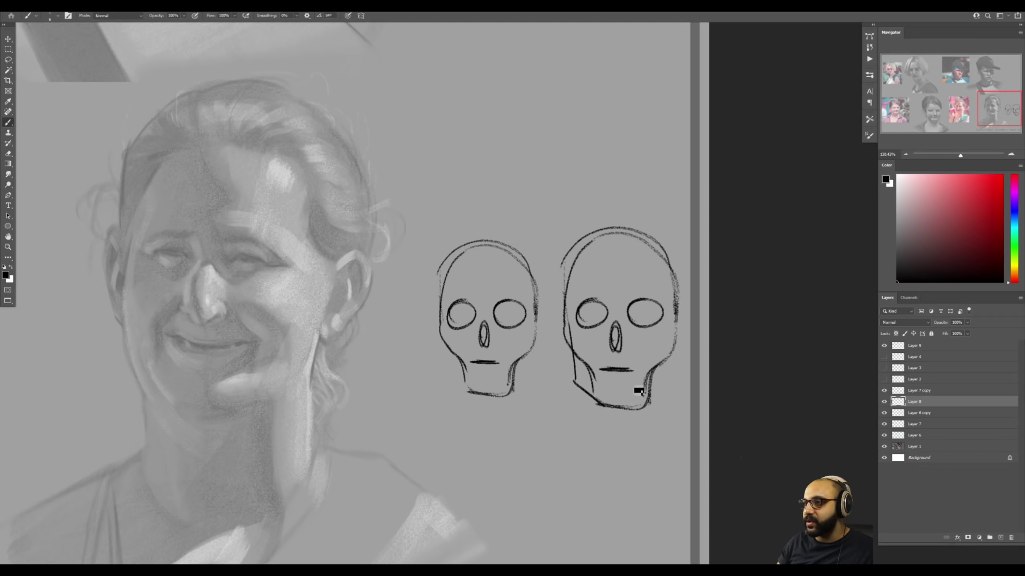
pyautogui.moveTo(676, 349)
pyautogui.mouseDown()
pyautogui.moveTo(674, 395)
pyautogui.moveTo(644, 409)
pyautogui.mouseUp()
pyautogui.moveTo(449, 337); pyautogui.dragTo(482, 391)
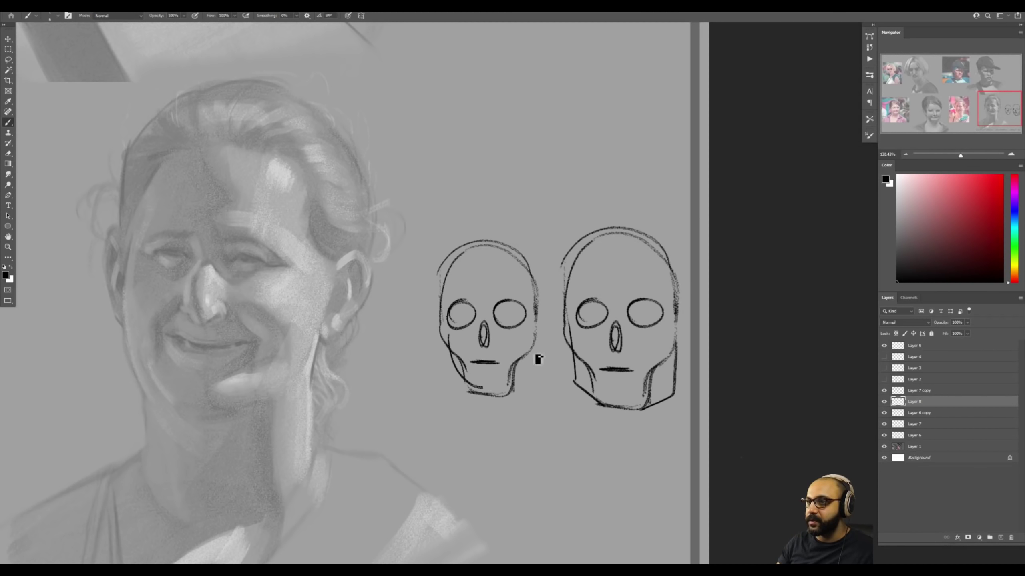
pyautogui.moveTo(539, 359); pyautogui.dragTo(512, 394)
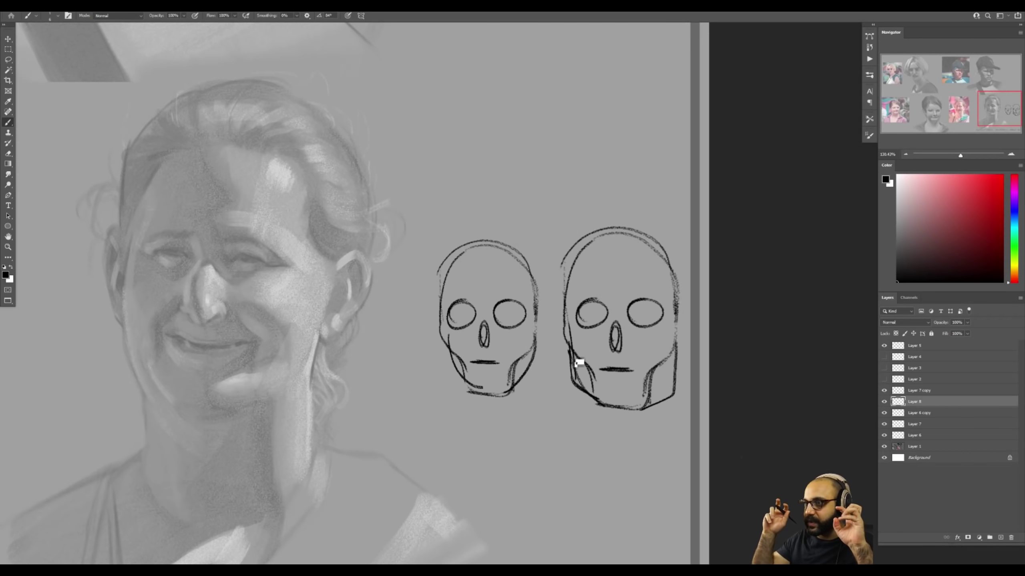
pyautogui.moveTo(671, 352); pyautogui.dragTo(647, 406)
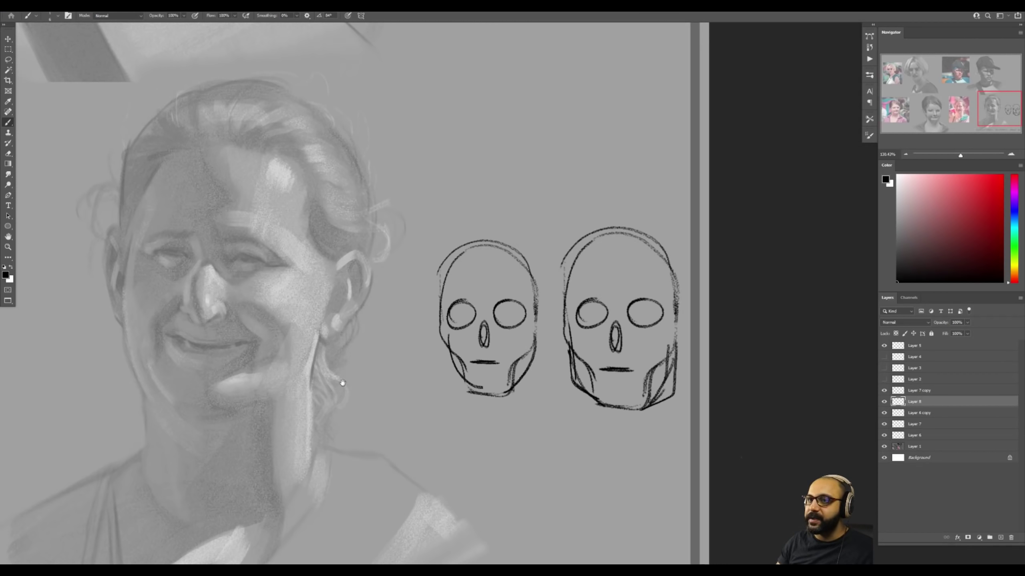
# Mark the mouth and nose-base levels on the dark-haired woman's painting with straight black lines on a new layer.
pyautogui.moveTo(341, 382); pyautogui.dragTo(681, 364)
pyautogui.moveTo(339, 385); pyautogui.dragTo(654, 364)
pyautogui.moveTo(331, 336)
pyautogui.mouseDown()
pyautogui.moveTo(701, 311)
pyautogui.moveTo(833, 319)
pyautogui.mouseUp()
pyautogui.moveTo(833, 319); pyautogui.dragTo(635, 249)
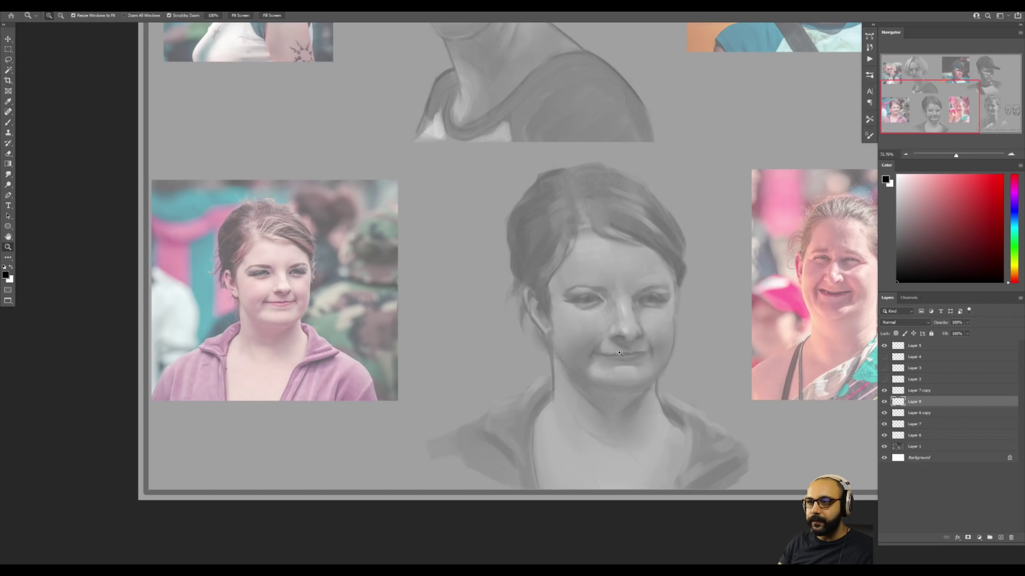
pyautogui.moveTo(619, 354); pyautogui.dragTo(640, 350)
pyautogui.hotkey('ctrl', 'shift', 'alt', 'n')
pyautogui.press('b')
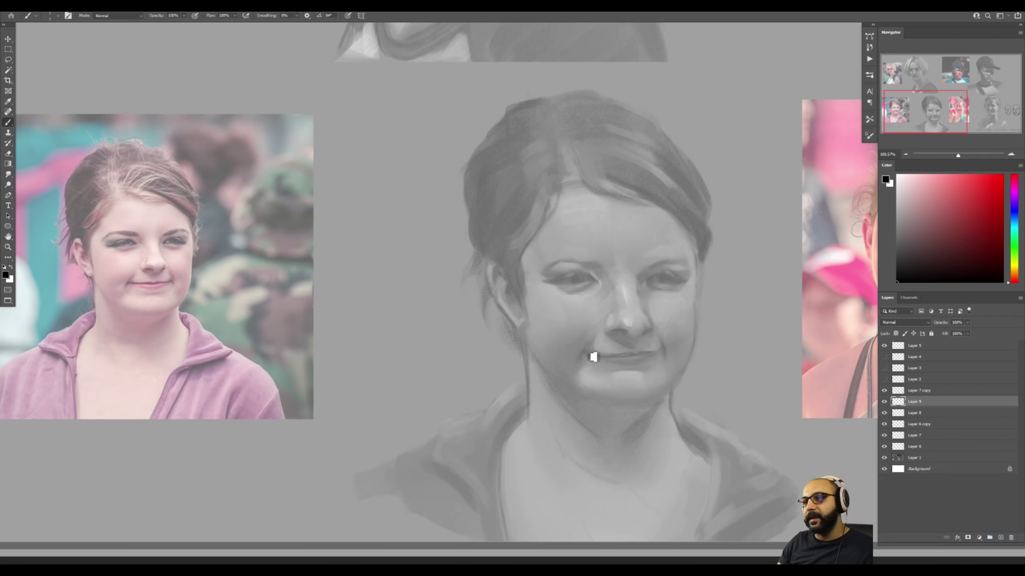
pyautogui.click(585, 352)
pyautogui.keyDown('shift'); pyautogui.click(657, 351); pyautogui.keyUp('shift')
pyautogui.click(613, 331)
pyautogui.keyDown('shift'); pyautogui.click(655, 330); pyautogui.keyUp('shift')
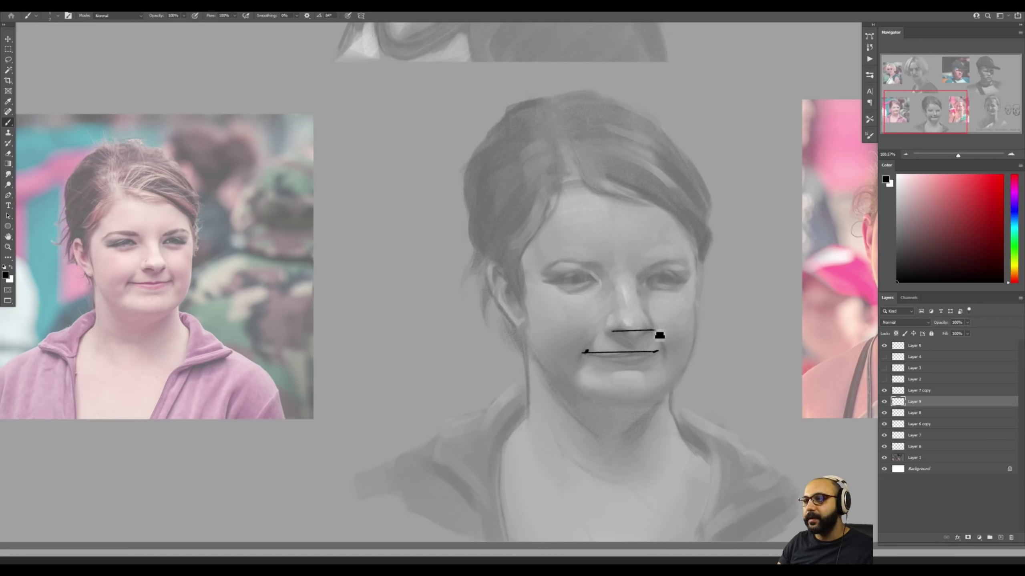
# Draw a line across the painted woman's eyes and an upward arrow along her nose bridge.
pyautogui.moveTo(554, 281); pyautogui.dragTo(677, 285)
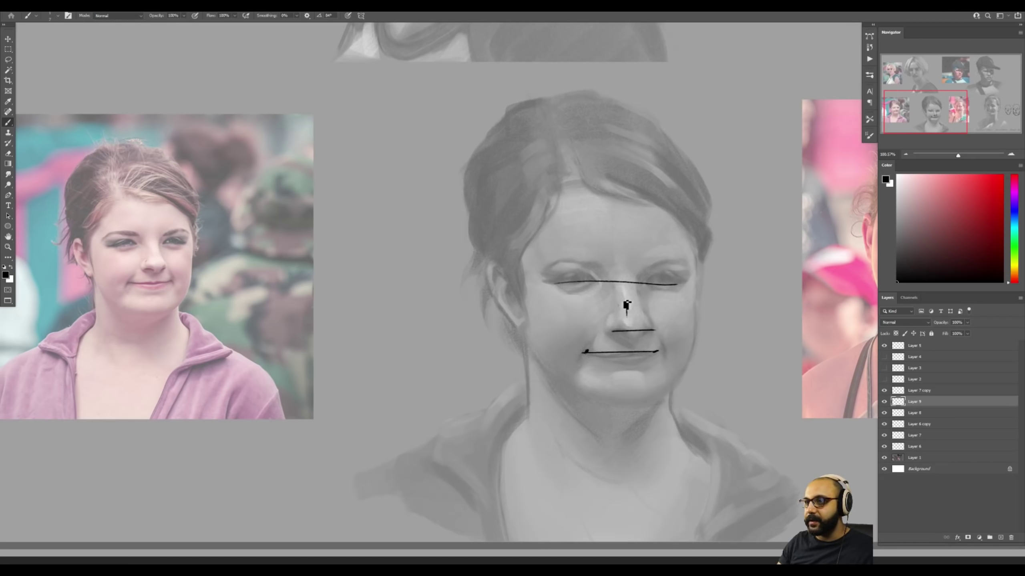
pyautogui.moveTo(626, 305); pyautogui.dragTo(626, 293)
pyautogui.moveTo(620, 303); pyautogui.dragTo(631, 302)
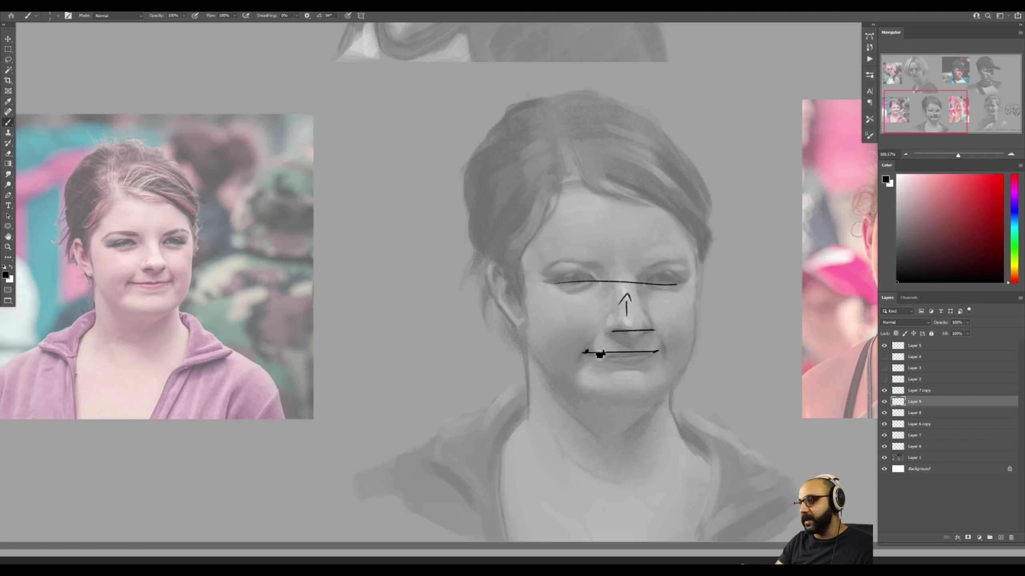
# Examine the nose and mouth in the woman's photo up close, and remove the guide lines from her painting.
pyautogui.press('z')
pyautogui.moveTo(120, 222); pyautogui.dragTo(148, 220)
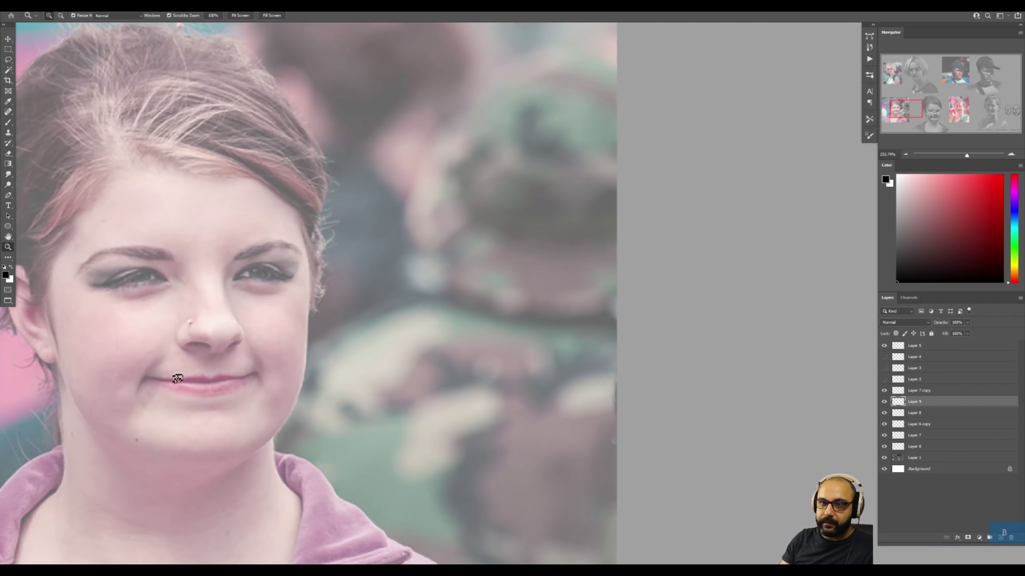
pyautogui.press('b')
pyautogui.press('z')
pyautogui.moveTo(569, 298); pyautogui.dragTo(540, 298)
pyautogui.moveTo(701, 346); pyautogui.dragTo(475, 316)
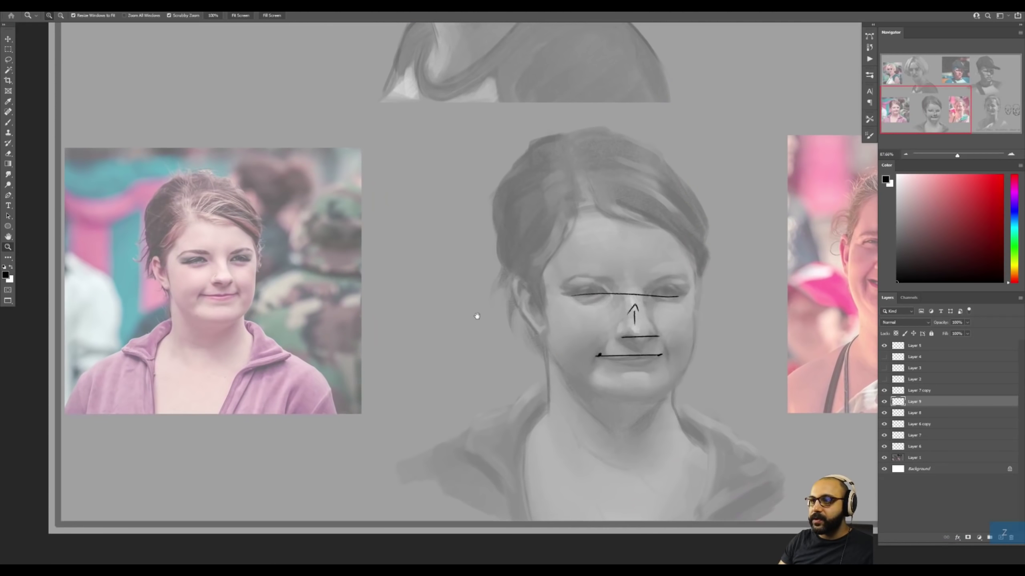
pyautogui.press('Delete')
# Paint corrected black nostrils and a wider smiling mouth over the woman's painting on a new layer.
pyautogui.hotkey('ctrl', 'shift', 'alt', 'n')
pyautogui.press('z')
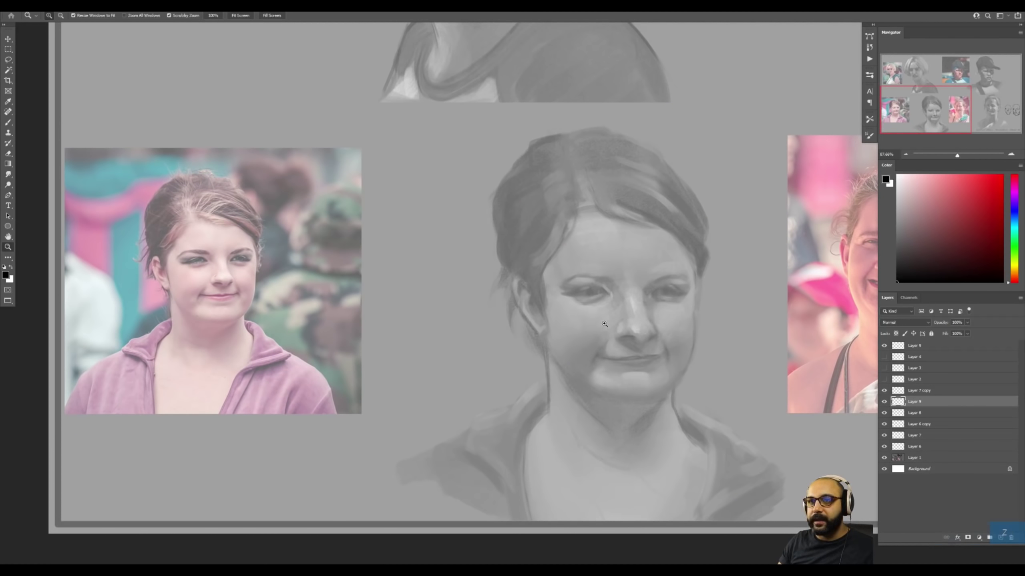
pyautogui.moveTo(605, 324); pyautogui.dragTo(663, 324)
pyautogui.press('b')
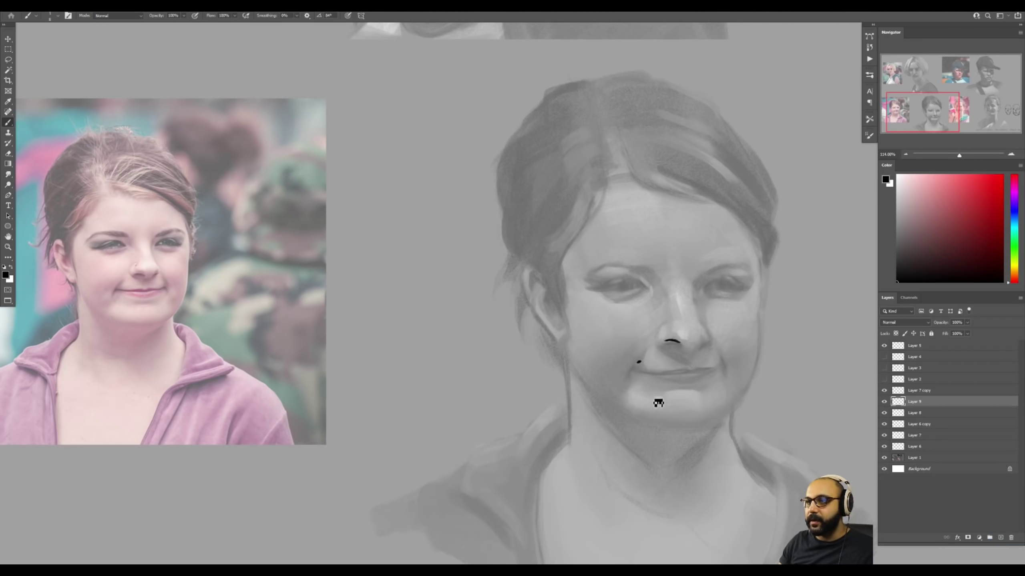
pyautogui.moveTo(649, 368)
pyautogui.mouseDown()
pyautogui.moveTo(716, 367)
pyautogui.moveTo(662, 366)
pyautogui.moveTo(722, 357)
pyautogui.mouseUp()
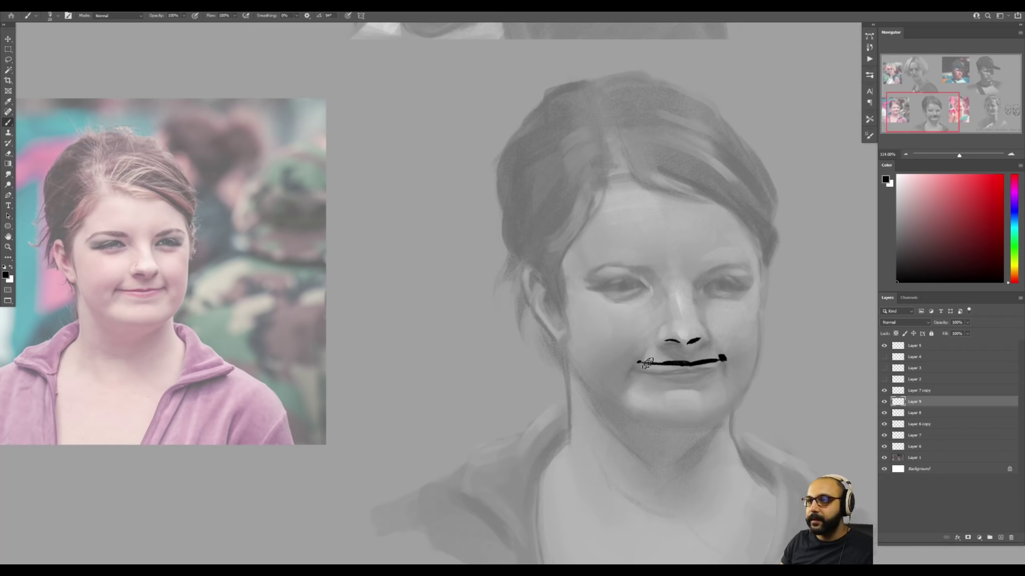
pyautogui.moveTo(663, 368)
pyautogui.mouseDown()
pyautogui.moveTo(704, 368)
pyautogui.moveTo(686, 372)
pyautogui.mouseUp()
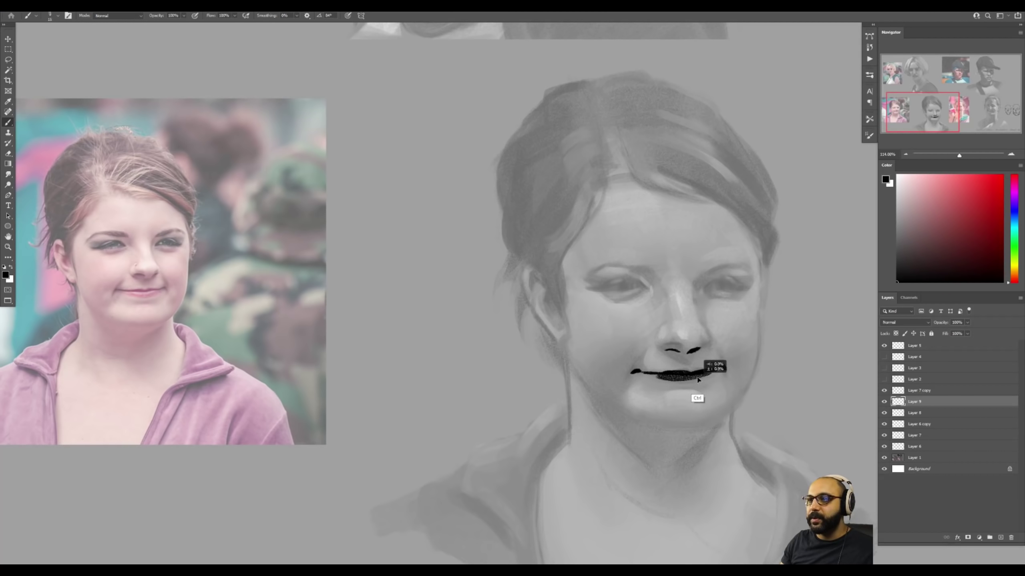
pyautogui.press('z')
pyautogui.moveTo(712, 378); pyautogui.dragTo(678, 396)
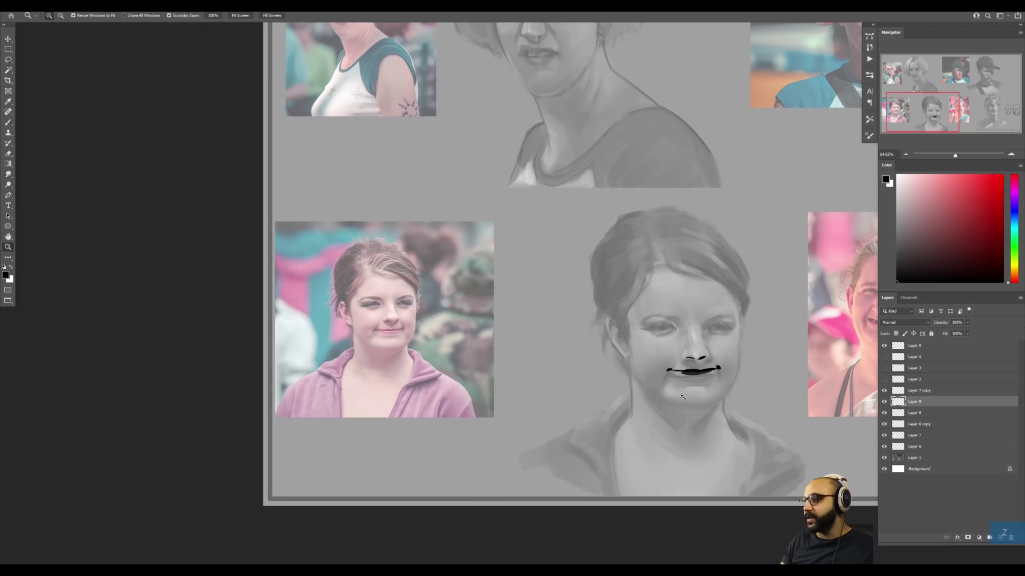
# Draw a broader, squarer jaw and chin contour around the painted woman's face in black on a new layer.
pyautogui.moveTo(735, 350); pyautogui.dragTo(764, 350)
pyautogui.hotkey('ctrl', 'shift', 'alt', 'n')
pyautogui.press('b')
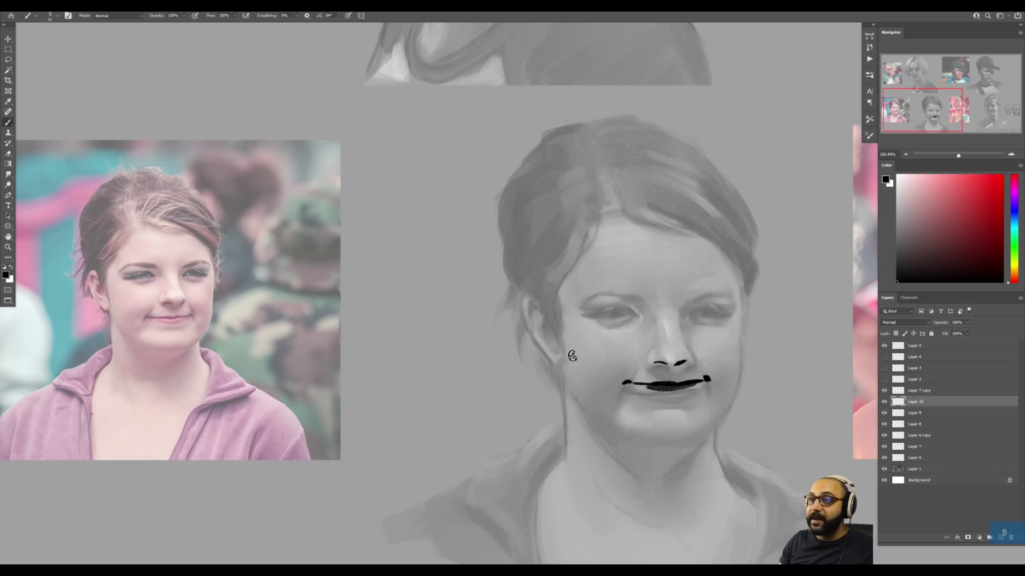
pyautogui.moveTo(557, 323)
pyautogui.mouseDown()
pyautogui.moveTo(565, 409)
pyautogui.moveTo(643, 460)
pyautogui.moveTo(658, 458)
pyautogui.mouseUp()
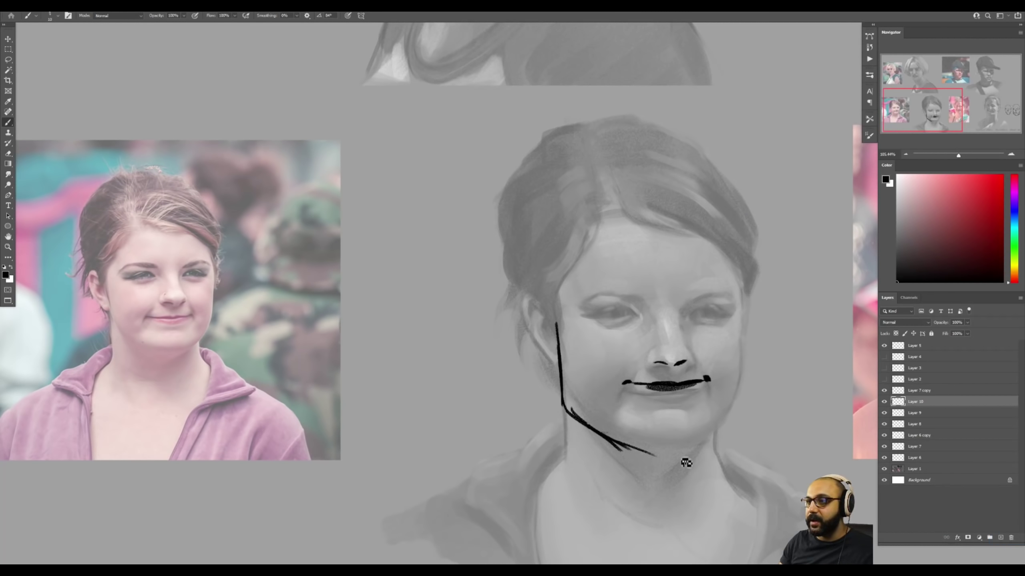
pyautogui.moveTo(747, 328)
pyautogui.mouseDown()
pyautogui.moveTo(738, 421)
pyautogui.moveTo(694, 452)
pyautogui.moveTo(658, 455)
pyautogui.mouseUp()
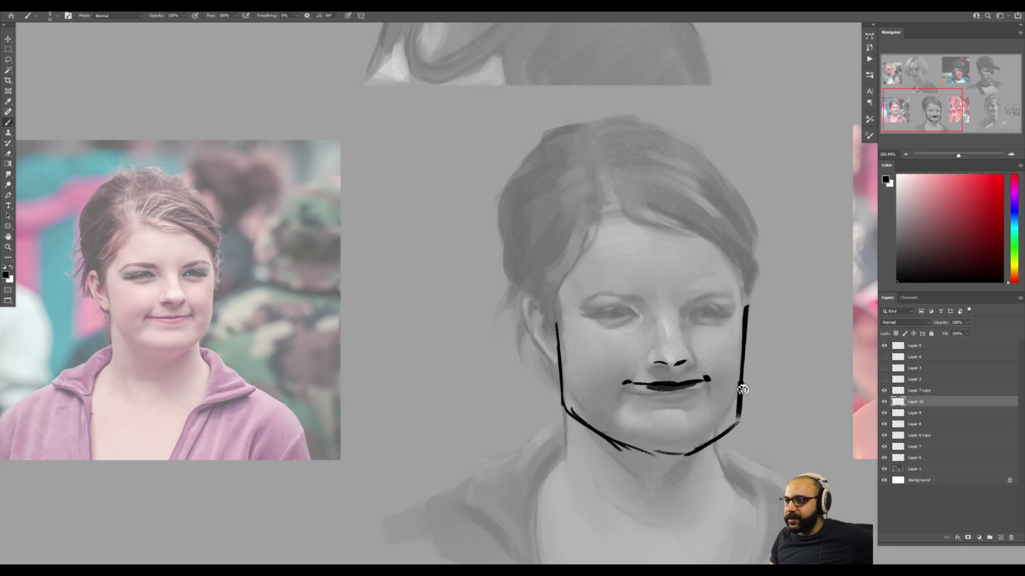
pyautogui.moveTo(738, 420)
pyautogui.mouseDown()
pyautogui.moveTo(686, 446)
pyautogui.moveTo(738, 418)
pyautogui.mouseUp()
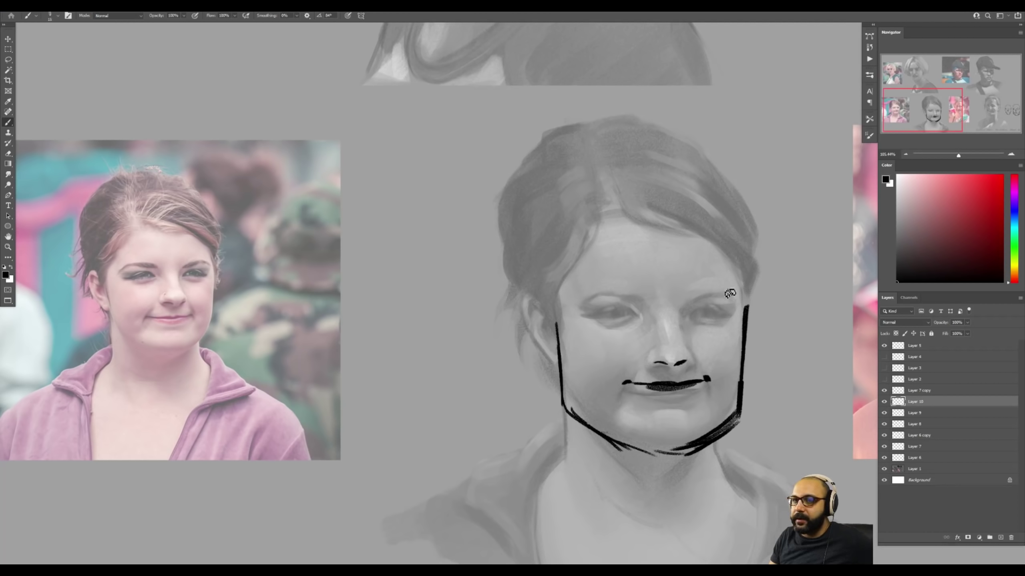
# Extend the black face contour up both temples and along the hairline of the forehead.
pyautogui.moveTo(747, 309); pyautogui.dragTo(733, 224)
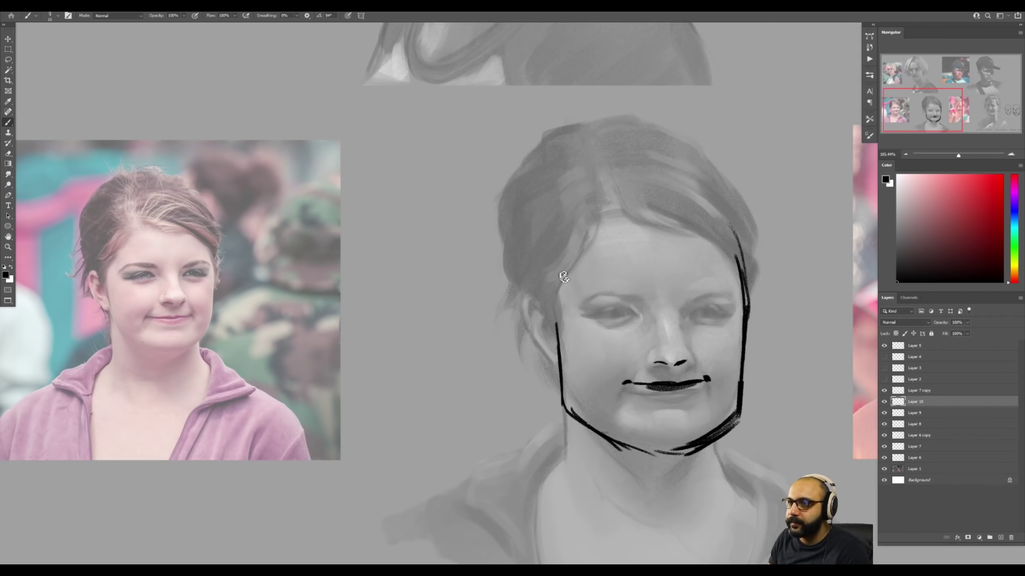
pyautogui.moveTo(554, 305); pyautogui.dragTo(639, 209)
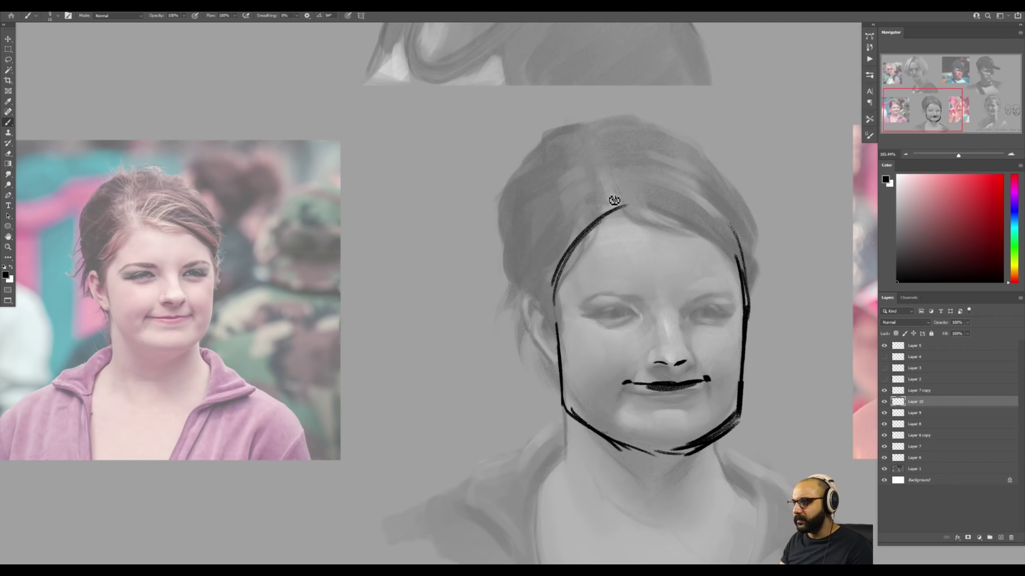
pyautogui.press('z')
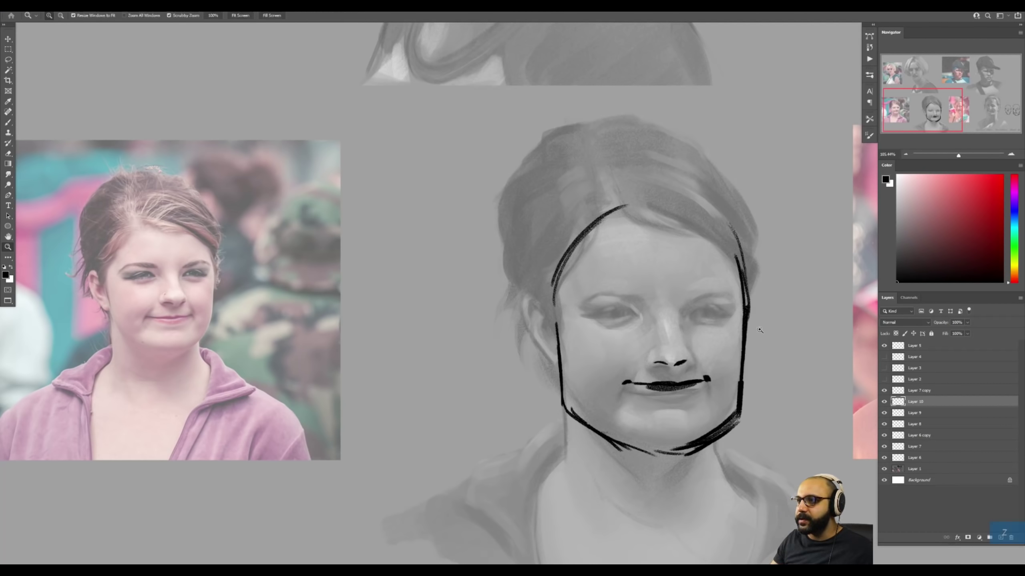